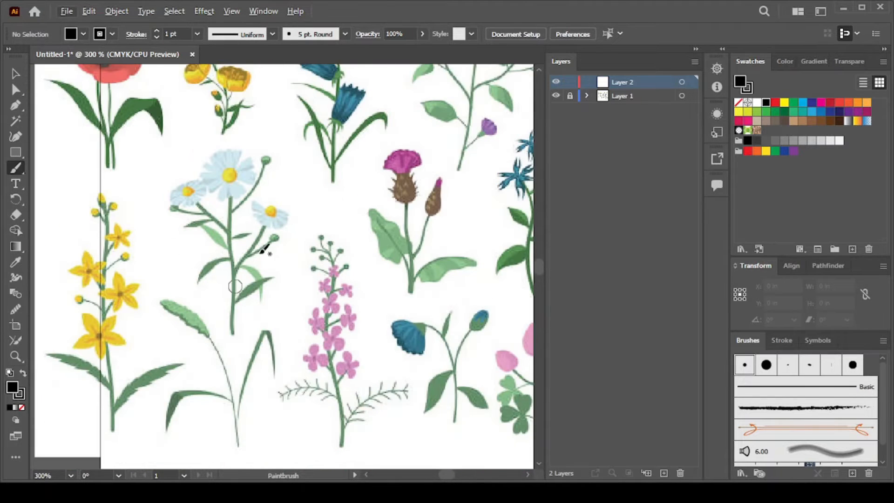
- Sample the dark green of the reference daisy's stem and trace its main stem with the Paintbrush
scroll(259, 250, "down", 3)
scroll(259, 250, "right", 5)
scroll(166, 239, "up", 3)
scroll(166, 239, "left", 3)
scroll(166, 238, "up", 4)
scroll(166, 238, "down", 1)
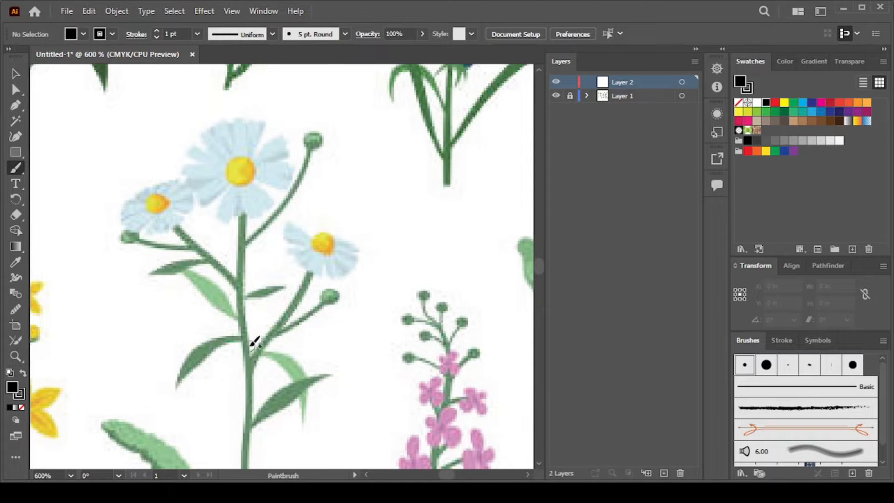
key("i")
left_click(253, 375)
key("b")
scroll(256, 382, "down", 4)
left_click_drag(227, 394, 223, 110)
- Paint the daisy's upper-left flower branch, upper-right bud branch and left bud stalk in dark green
scroll(240, 144, "up", 1)
left_click_drag(167, 161, 237, 217)
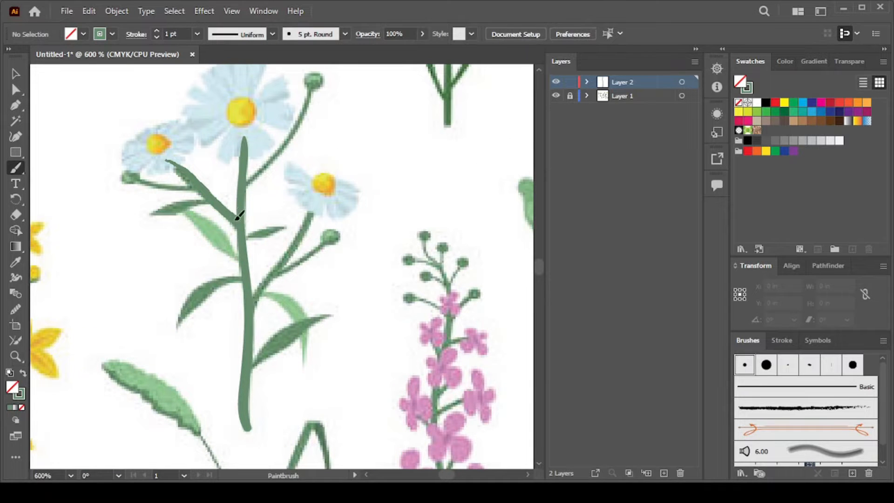
left_click_drag(266, 163, 309, 78)
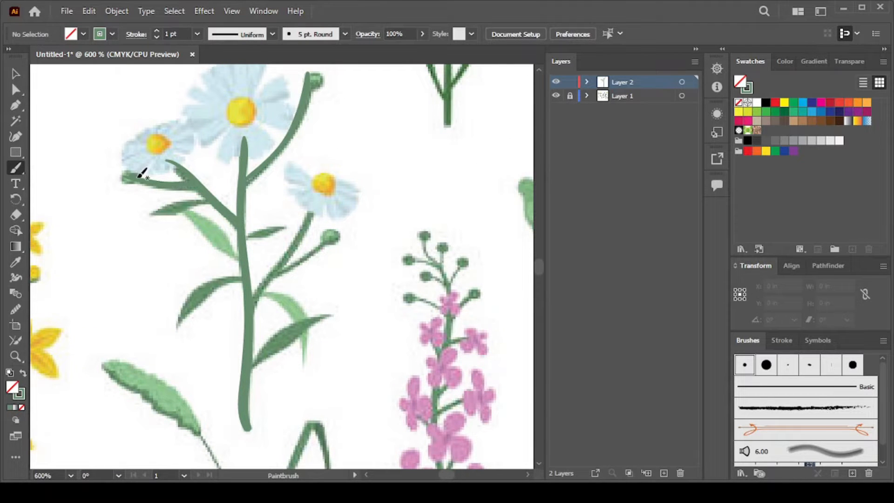
left_click_drag(185, 200, 130, 175)
left_click_drag(191, 201, 194, 200)
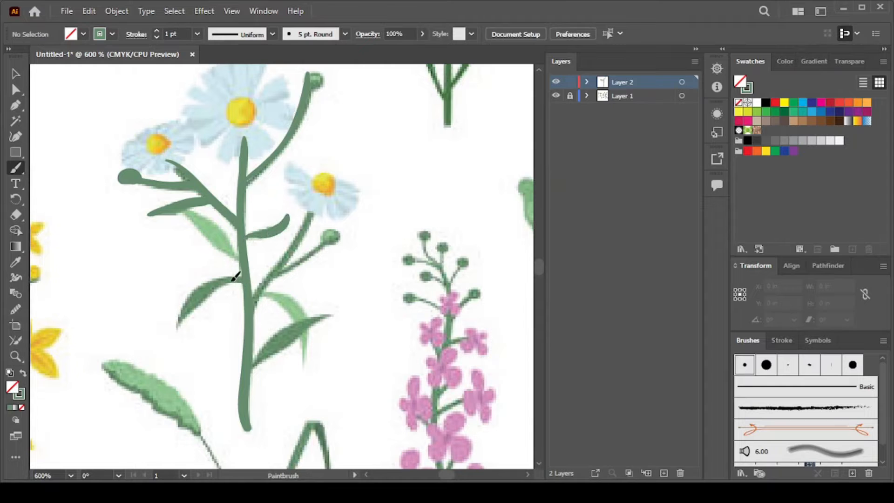
- Paint the lower-left leaf, the right-hand branches with their bud, and the lower-right leaf in dark green
left_click_drag(206, 279, 230, 271)
mouse_move(239, 274)
left_mouse_down()
mouse_move(248, 289)
mouse_move(226, 279)
mouse_move(252, 301)
left_mouse_up()
left_click_drag(287, 262, 279, 273)
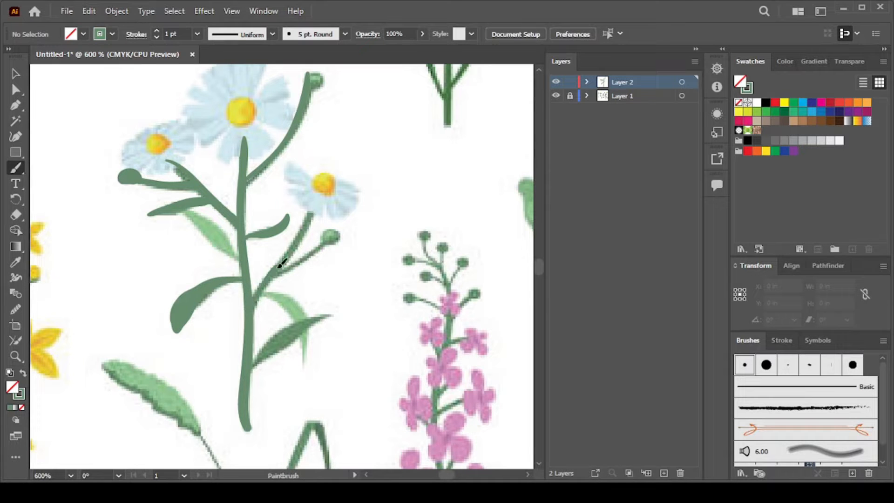
left_click_drag(324, 240, 330, 239)
left_click_drag(283, 339, 317, 324)
- Sample the light green of the reference leaves and paint one light leaf on each side of the stem
scroll(234, 309, "up", 3)
key("i")
left_click(239, 300)
key("b")
mouse_move(252, 319)
left_mouse_down()
mouse_move(229, 296)
mouse_move(262, 324)
left_mouse_up()
mouse_move(179, 297)
left_mouse_down()
mouse_move(187, 308)
mouse_move(270, 308)
left_mouse_up()
key("ctrl+z")
left_click_drag(275, 354, 322, 378)
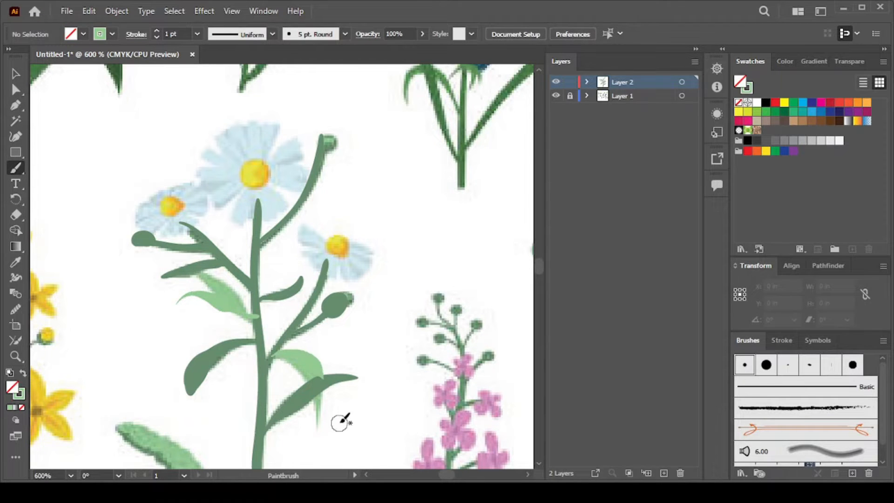
- Hide the reference artwork on Layer 1 and select the light-green leaf strokes to check their paths
scroll(300, 159, "up", 1)
scroll(299, 160, "right", 1)
left_click(556, 95)
key("a")
left_click(124, 247)
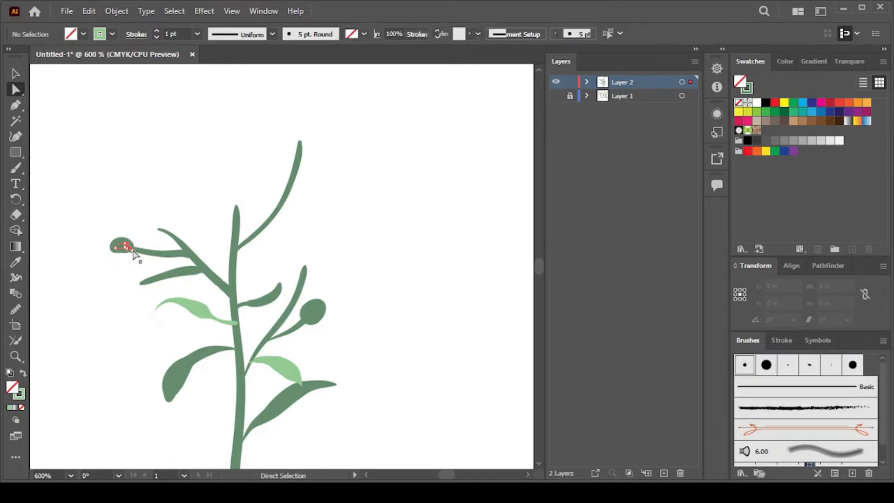
left_click(123, 315)
left_click(205, 317)
key("ctrl+shift+a")
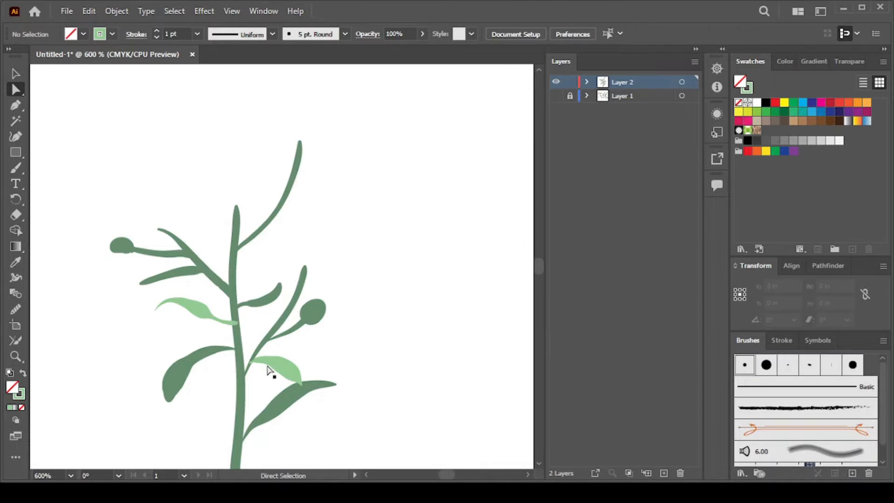
left_click(224, 326)
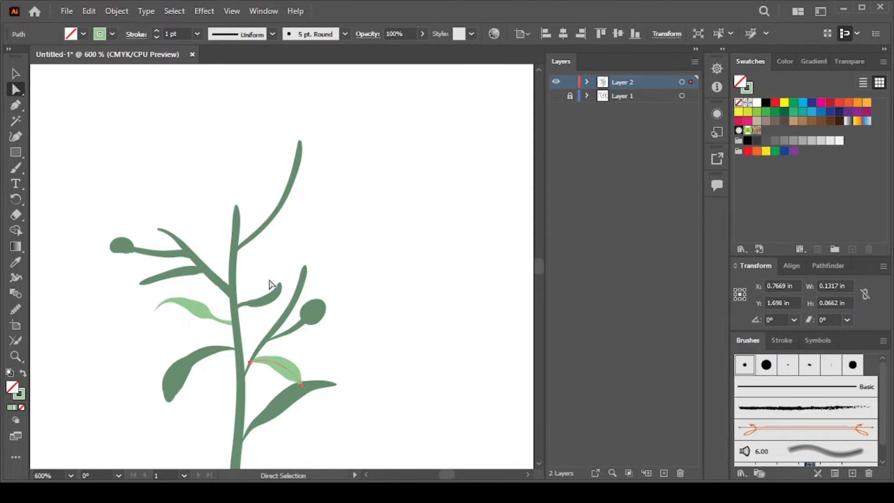
- Select all the painted strokes and even out the branch and leaf paths with the Smooth tool
left_click_drag(68, 208, 355, 412)
key("ctrl+a")
scroll(399, 313, "down", 2)
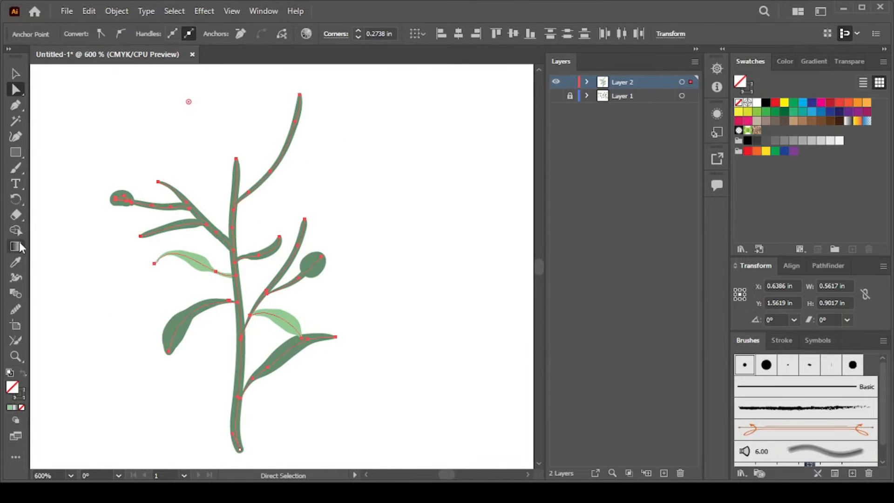
left_click(15, 309)
left_click_drag(148, 209, 124, 199)
key("ctrl+a")
left_click_drag(159, 251, 211, 258)
left_click_drag(258, 167, 279, 154)
mouse_move(259, 270)
left_mouse_down()
mouse_move(231, 341)
mouse_move(280, 321)
left_mouse_up()
left_click_drag(227, 307, 182, 326)
- Expand the appearance of all painted strokes into filled shapes and deselect them
key("ctrl+a")
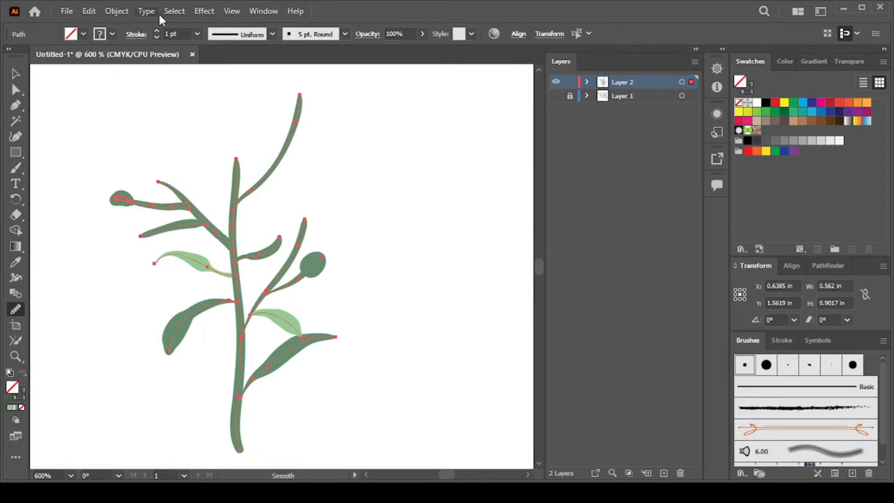
key("v")
left_click(163, 123)
scroll(205, 236, "up", 4)
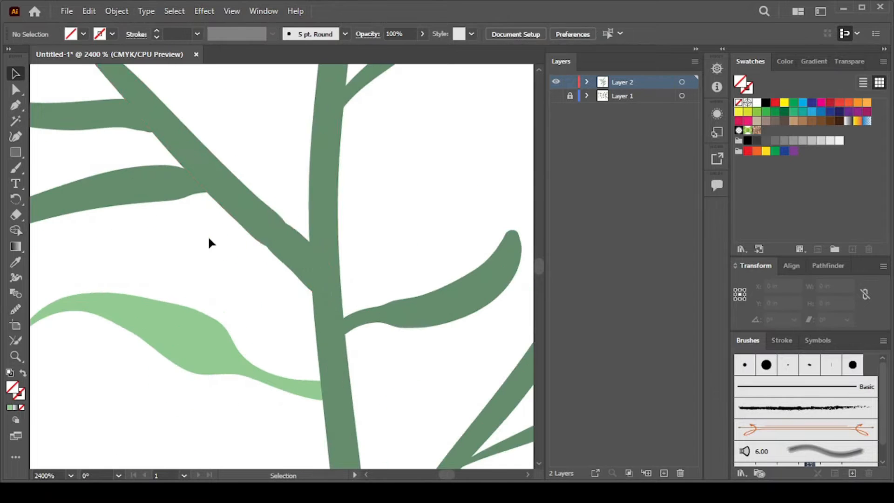
- Delete the clustered anchor points on both edges of the upper-left branch with the Curvature tool
left_click(233, 210)
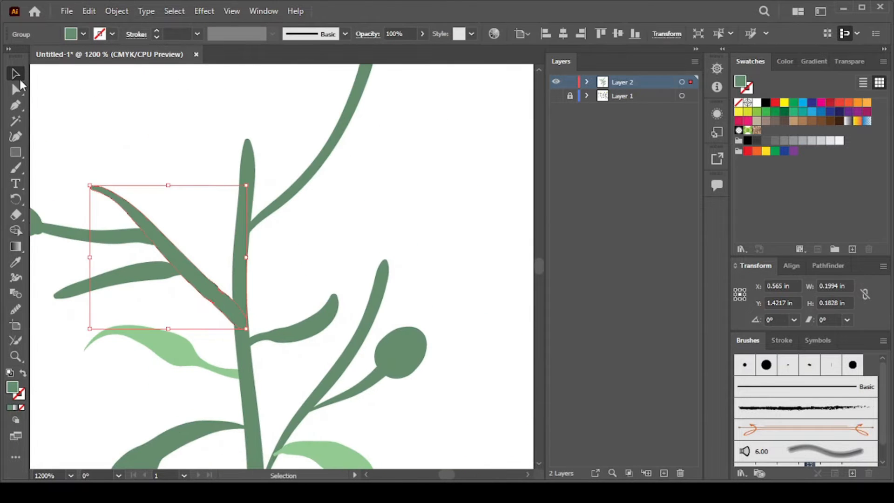
left_click(16, 88)
left_click(79, 109)
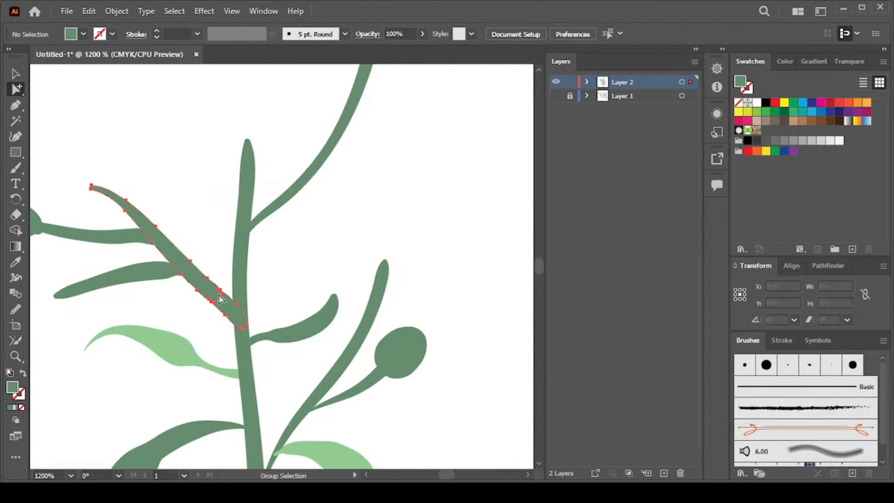
scroll(219, 296, "up", 5)
left_click(248, 279)
key("shift+grave")
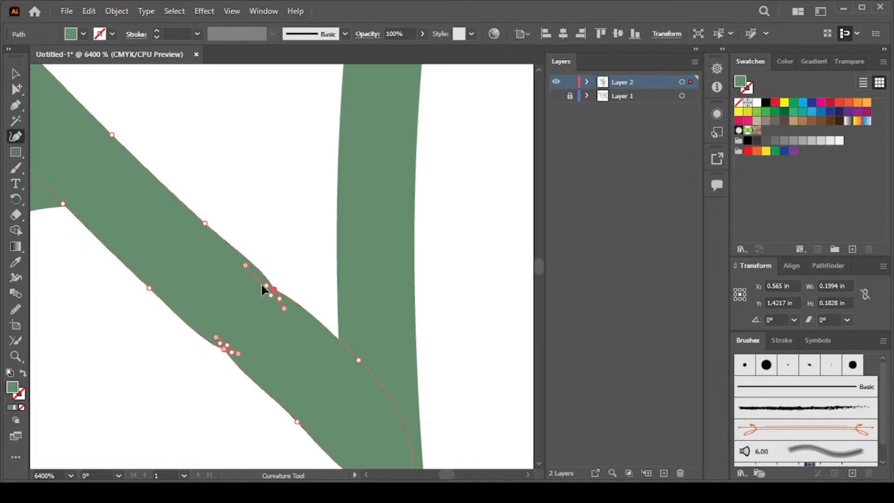
left_click(281, 308)
key("Delete")
left_click(220, 343)
key("Delete")
left_click(230, 348)
key("Delete")
left_click_drag(236, 352, 226, 351)
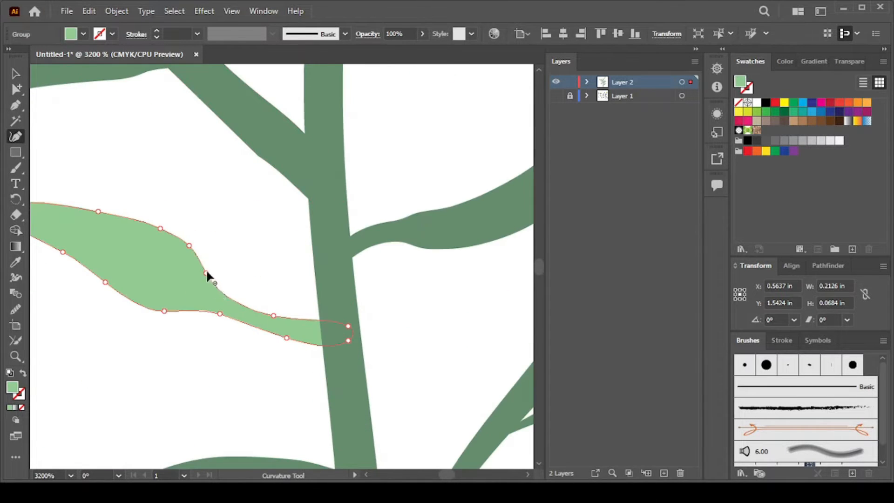
- Refine the left light-green leaf's curve and delete surplus anchor points at the base of the right light-green leaf
left_click(229, 301)
mouse_move(300, 340)
left_mouse_down()
mouse_move(340, 329)
mouse_move(314, 326)
left_mouse_up()
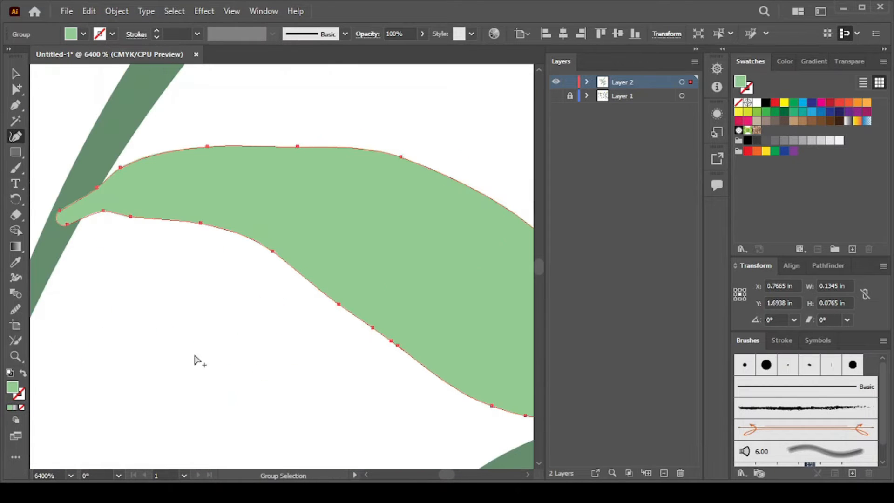
mouse_move(110, 173)
left_mouse_down()
mouse_move(169, 166)
mouse_move(158, 175)
left_mouse_up()
key("Delete")
left_click(95, 191)
key("Delete")
key("ctrl+minus")
key("ctrl+minus")
key("ctrl+minus")
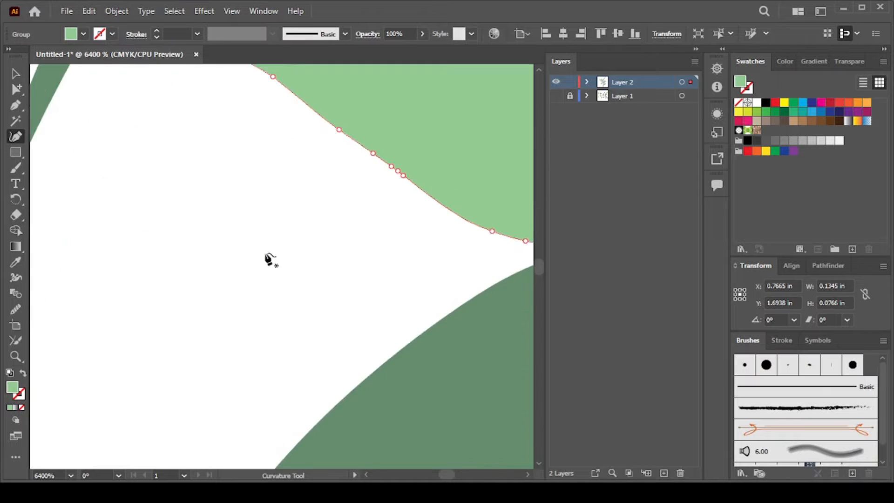
- Delete surplus anchor points along the edges of the dark-green lower leaves with the Curvature tool
key("ctrl+plus")
key("ctrl+plus")
key("ctrl+plus")
key("ctrl+plus")
key("ctrl+minus")
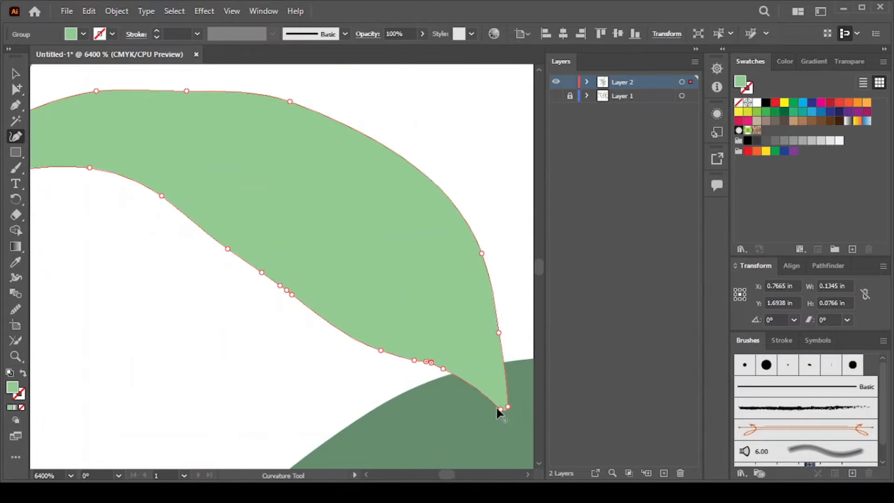
key("ctrl+minus")
key("ctrl+minus")
key("ctrl+minus")
key("ctrl+minus")
left_click(288, 372, "ctrl")
left_click(266, 352)
key("Delete")
left_click(282, 344)
key("Delete")
left_click(315, 348)
key("Delete")
scroll(226, 436, "down", 2)
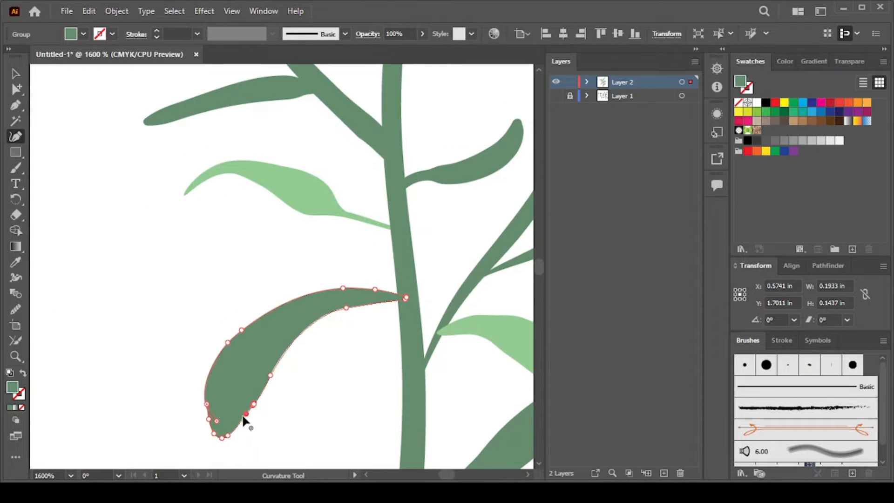
- Pull the rounded end of the dark lower-left leaf down into a sharp tip and remove the surplus point beside it
left_click_drag(218, 439, 215, 458)
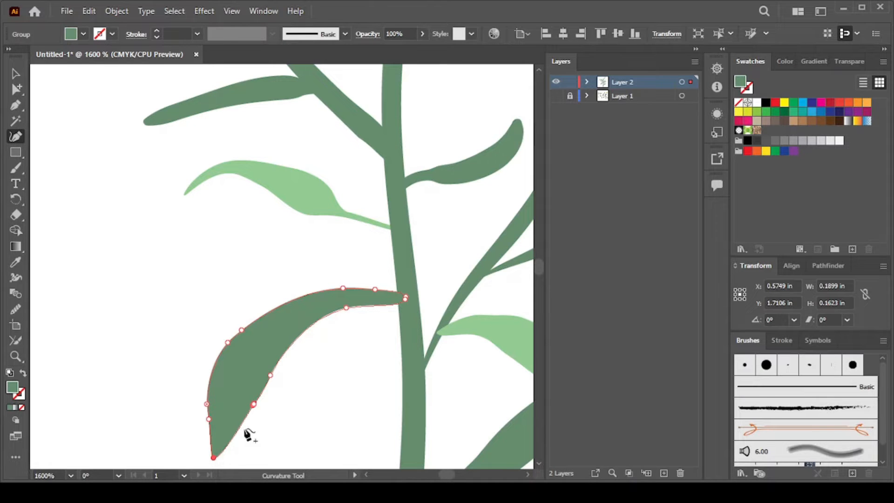
left_click(254, 404)
key("Delete")
left_click_drag(210, 432, 210, 429)
left_click(16, 73)
left_click(42, 88)
scroll(115, 198, "down", 3)
left_click_drag(160, 251, 206, 356)
scroll(206, 215, "up", 3)
left_click(214, 250)
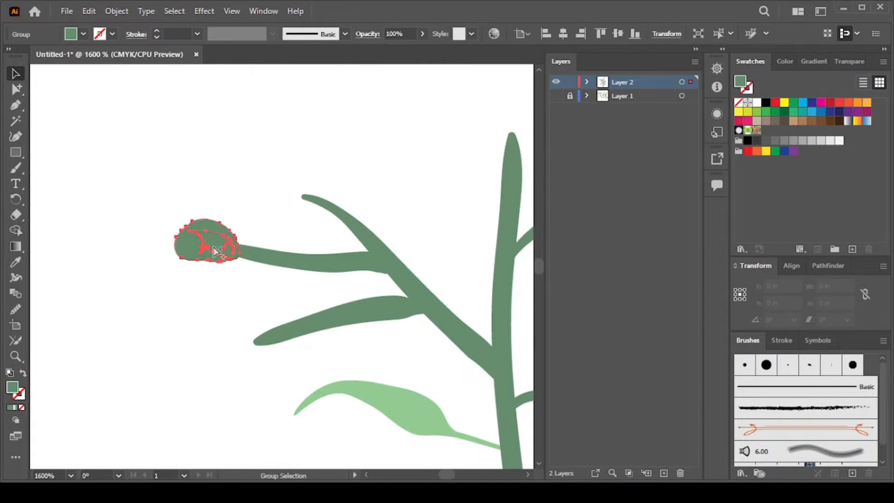
scroll(200, 171, "down", 1)
left_click(200, 171)
scroll(209, 154, "down", 2)
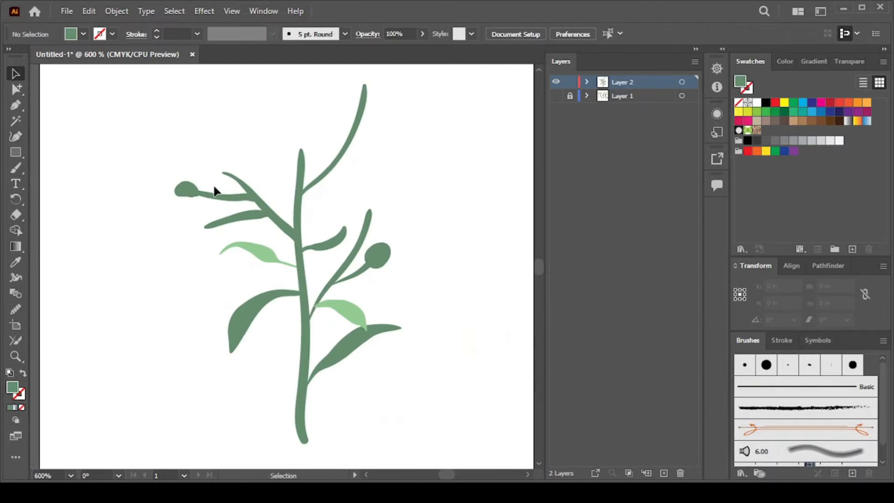
- Add a new layer, Layer 3, above the plant artwork
scroll(308, 190, "up", 2)
key("ctrl+l")
scroll(299, 268, "down", 1)
scroll(329, 361, "up", 1)
scroll(270, 346, "down", 1)
- Draw a freehand accent shape across the dark lower-left leaf and give it the light leaf's green
key("n")
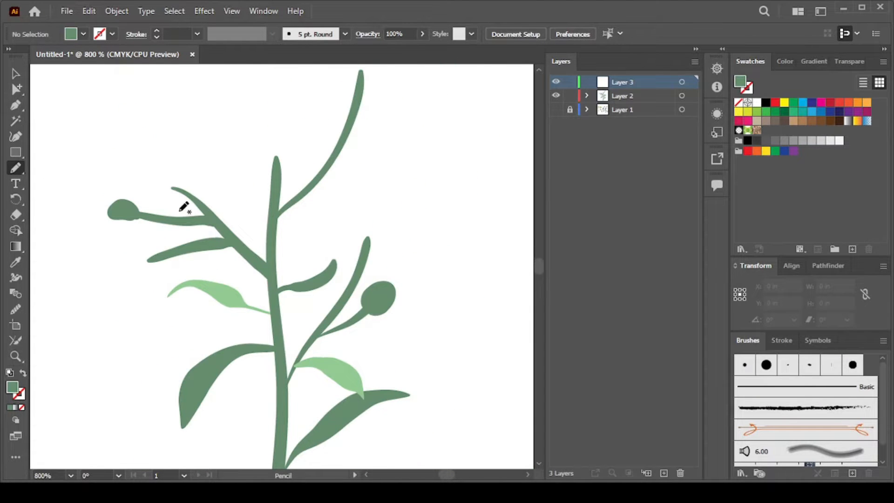
scroll(189, 255, "up", 2)
scroll(248, 220, "down", 1)
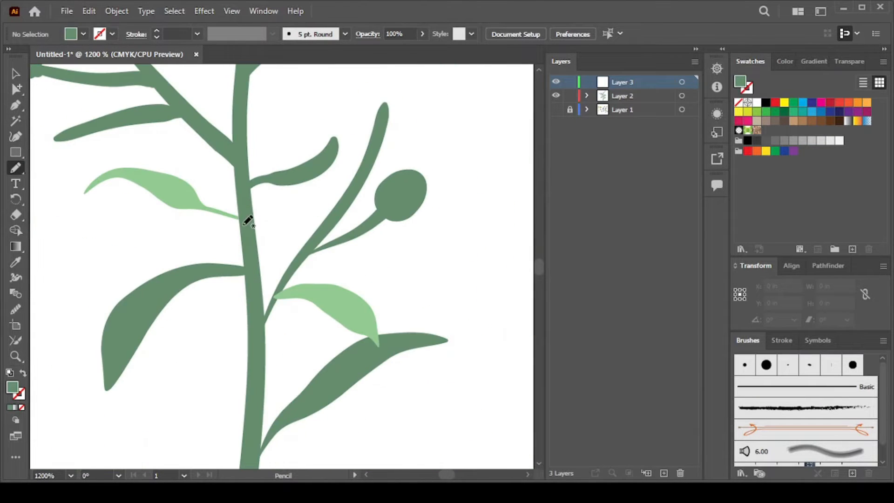
left_click_drag(158, 316, 119, 308)
key("i")
left_click(175, 196)
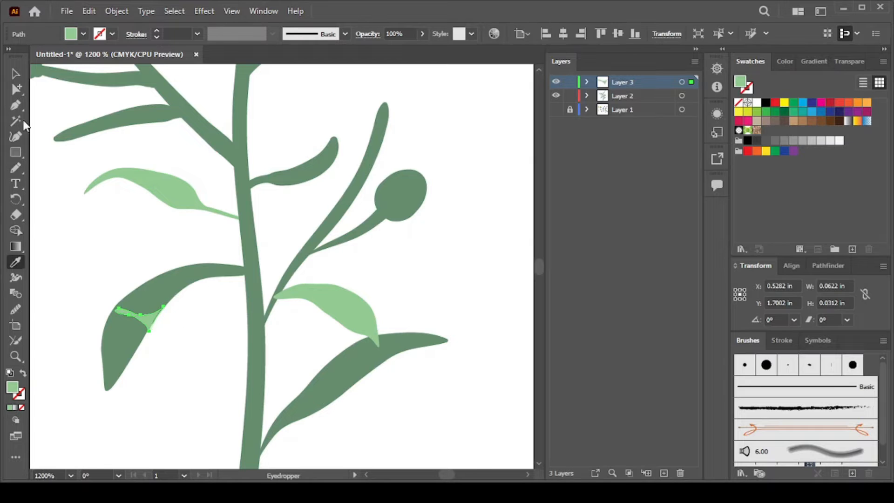
- Shift the light-green accent on the lower-left leaf, then undo the accent
key("n")
key("v")
left_click(104, 204)
left_click(148, 319)
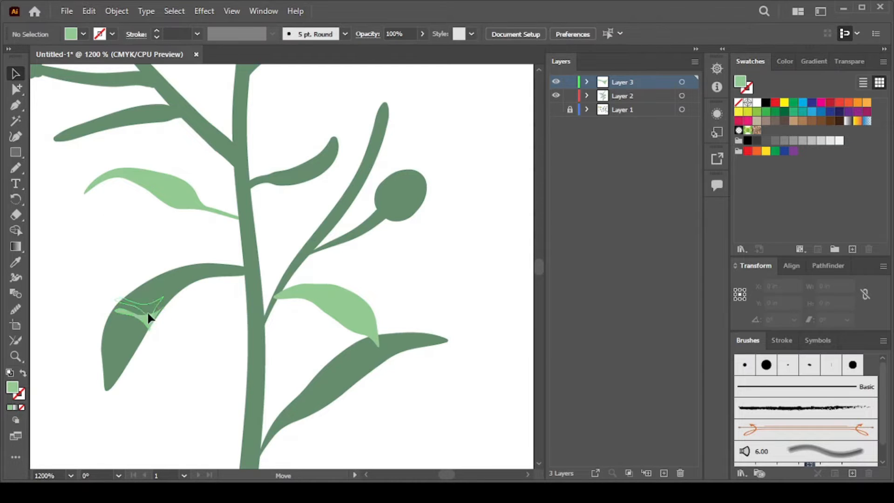
left_click(186, 331)
scroll(186, 331, "down", 3)
key("ctrl+z")
key("ctrl+z")
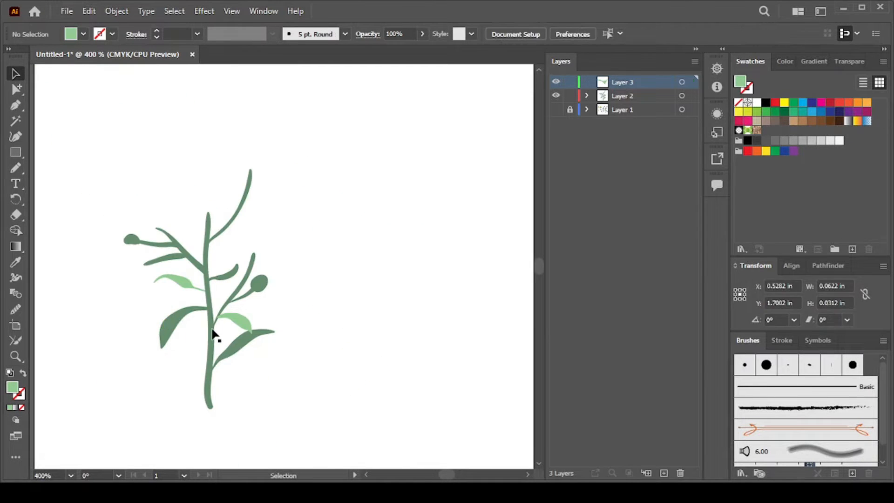
- Draw a small oval flower centre at the tip of the main stem with the Pencil and fill it yellow
scroll(195, 181, "up", 3)
scroll(199, 184, "up", 1)
left_click(18, 169)
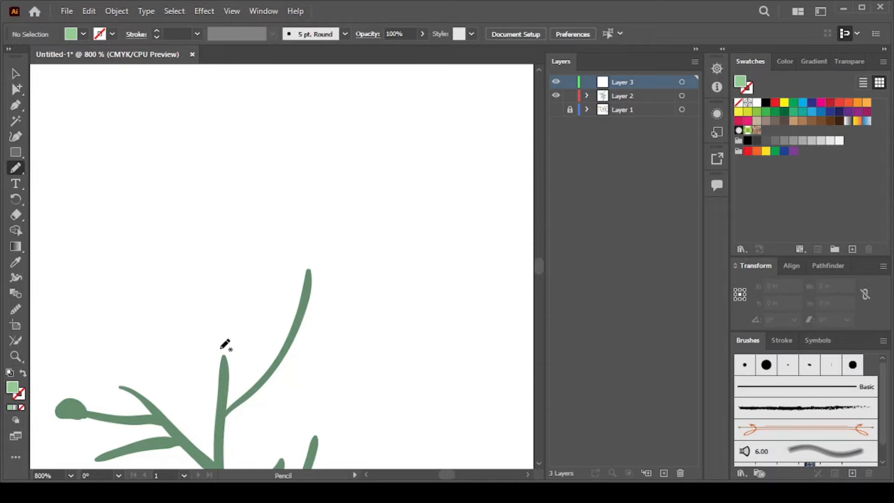
left_click_drag(248, 345, 227, 342)
left_click(785, 102)
- Try to draw petals freehand beside the yellow flower centre
left_click_drag(134, 317, 224, 344)
key("ctrl+z")
key("ctrl+shift+a")
mouse_move(151, 311)
left_mouse_down()
mouse_move(222, 351)
mouse_move(148, 323)
mouse_move(215, 352)
left_mouse_up()
key("ctrl+z")
key("ctrl+z")
scroll(224, 332, "down", 1)
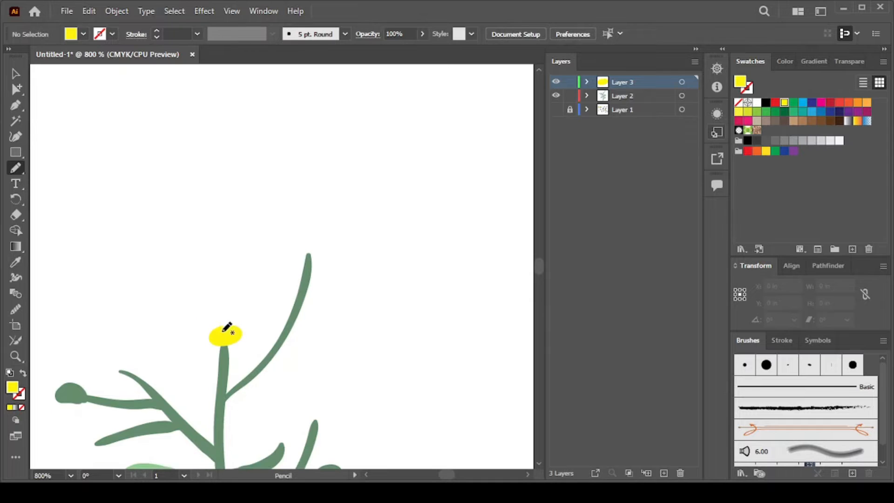
- Draw a closed, jagged petal outline around the yellow centre with the Pencil and fill it magenta
scroll(227, 328, "down", 2)
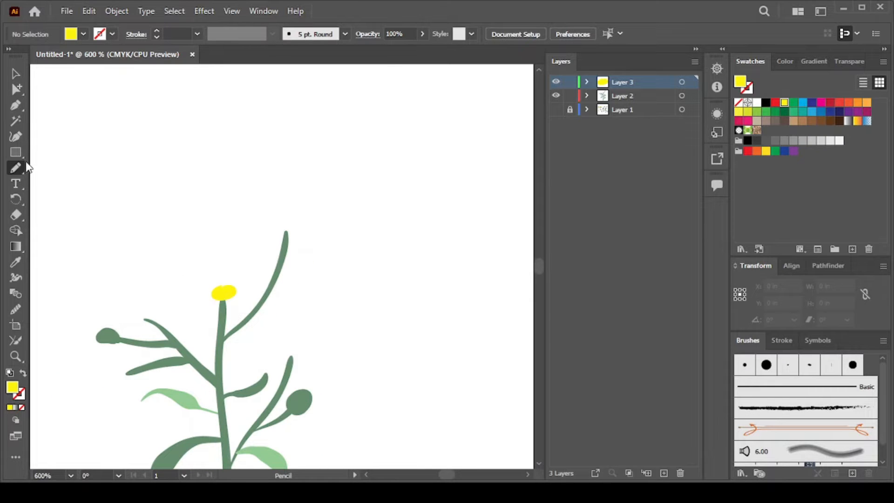
left_click(56, 60)
left_click(53, 70)
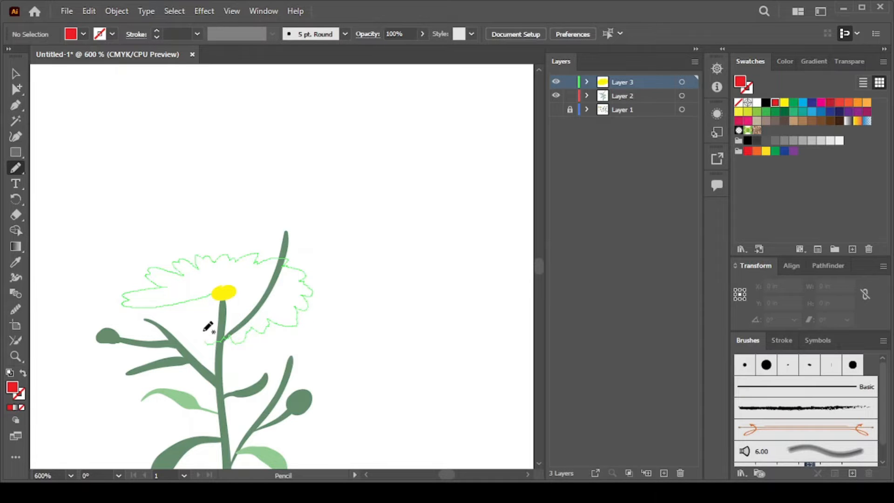
left_click_drag(137, 326, 144, 307)
left_click(776, 103)
left_click(766, 151)
left_click(776, 151)
left_click(821, 102)
- Bring the yellow flower centre in front of the magenta petals and position it in the middle of the bloom
key("v")
left_click(238, 308)
mouse_move(237, 307)
left_mouse_down()
mouse_move(226, 254)
mouse_move(251, 284)
mouse_move(221, 291)
left_mouse_up()
left_click(228, 294)
key("ctrl+shift+]")
key("ctrl+shift+a")
left_click(236, 189)
- Draw a narrow petal highlight from the yellow centre with the Pencil, filled with the lightest grey at 36% opacity
left_click(16, 168)
left_click_drag(177, 267, 204, 281)
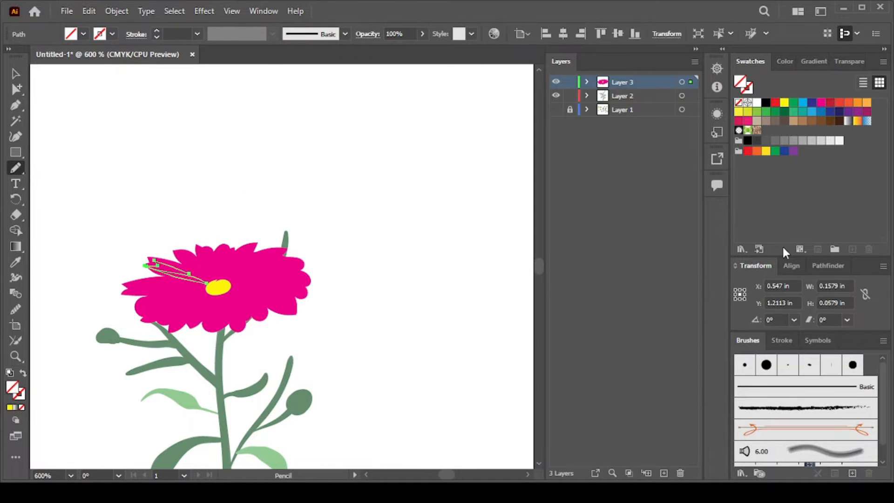
left_click(829, 104)
left_click(785, 104)
left_click(821, 141)
left_click(840, 141)
left_click_drag(422, 34, 386, 52)
- Draw more pointed highlights on the left and lower-left petals, giving them the first highlight's translucent pale fill with the Eyedropper
left_click_drag(211, 277, 176, 254)
key("i")
left_click(185, 273)
key("n")
left_click_drag(203, 288, 150, 291)
mouse_move(210, 288)
left_mouse_down()
mouse_move(195, 309)
mouse_move(206, 293)
left_mouse_up()
key("i")
left_click(186, 271)
key("n")
key("i")
key("n")
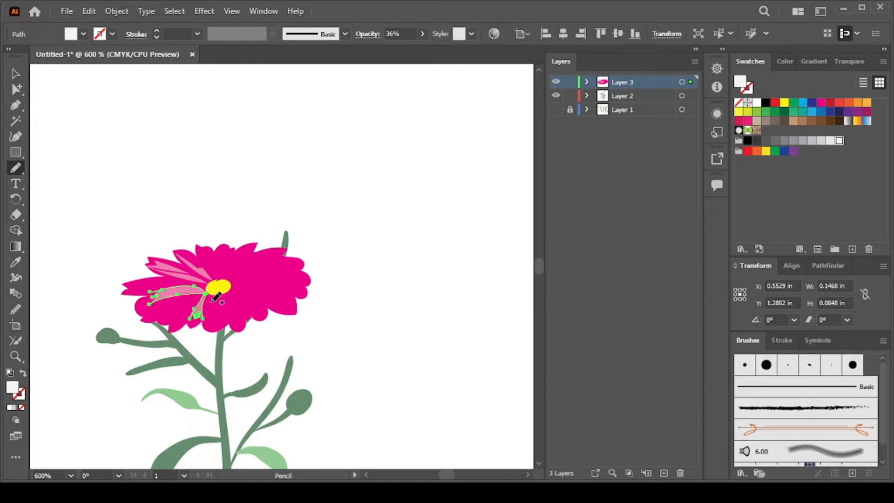
- Draw matching highlights on the lower, right and upper petals and copy the translucent pale fill onto them
left_click_drag(245, 316, 246, 318)
key("i")
mouse_move(290, 300)
left_mouse_down()
mouse_move(295, 273)
mouse_move(241, 280)
mouse_move(228, 271)
mouse_move(250, 247)
mouse_move(277, 245)
mouse_move(254, 264)
mouse_move(204, 259)
mouse_move(219, 276)
left_mouse_up()
left_click(229, 300)
key("n")
key("i")
key("n")
key("i")
left_click(249, 277)
key("n")
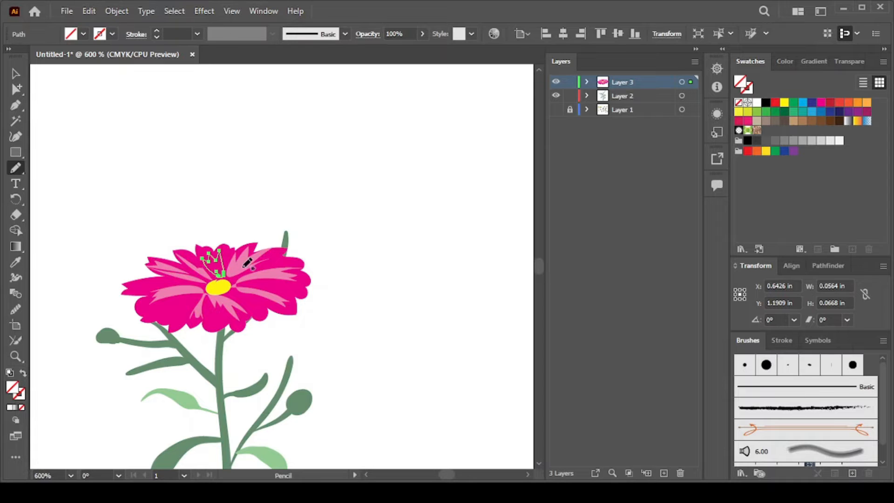
key("i")
left_click(243, 265)
- Enlarge the yellow flower centre by redrawing its lower and right edge with the Pencil
left_click(16, 73)
left_click(116, 177)
scroll(218, 282, "up", 4)
left_click(218, 284)
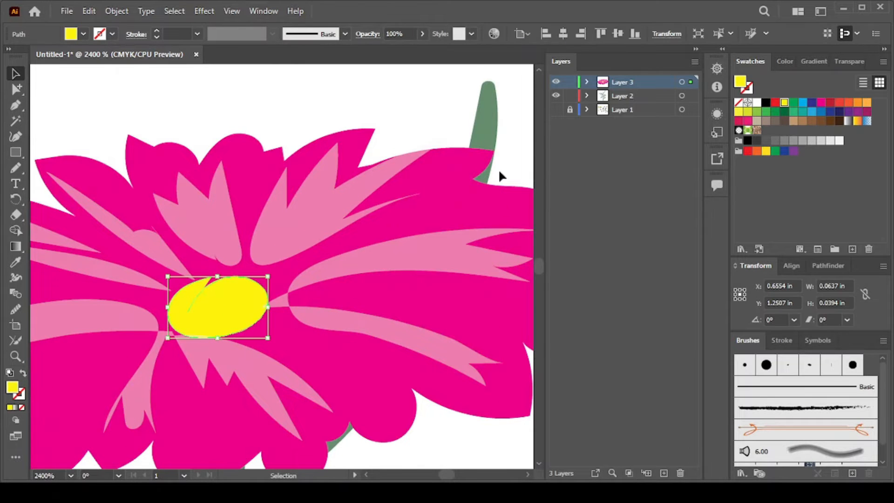
key("n")
left_click_drag(190, 340, 275, 305)
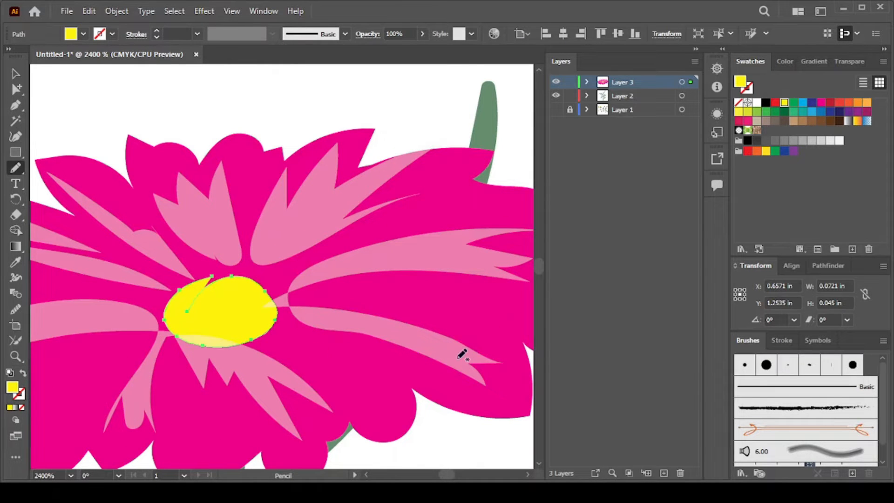
- Fill the flower centre with tan and bring it in front of the petal highlights
left_click(803, 120)
left_click(794, 121)
key("v")
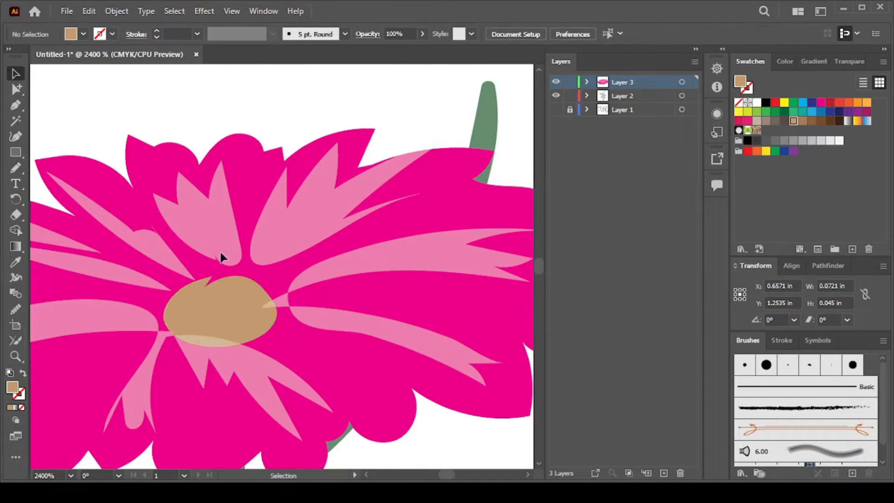
key("ctrl+z")
left_click(16, 168)
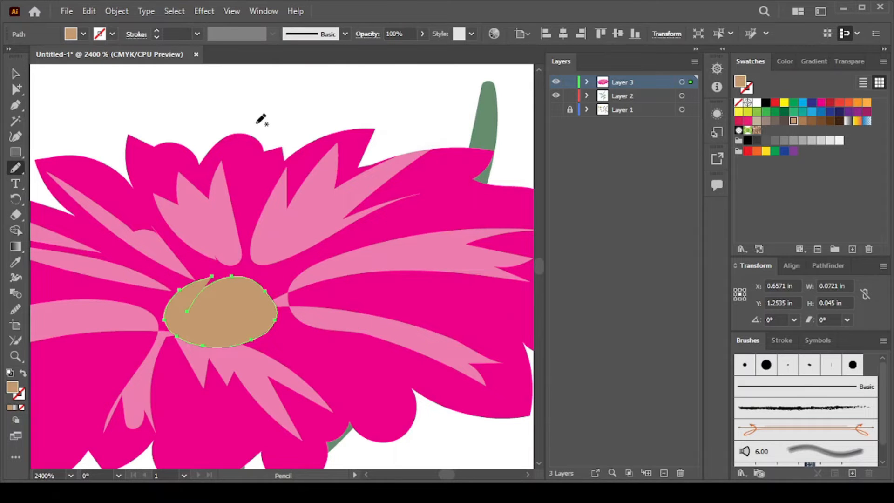
key("v")
left_click(265, 106)
- Draw a shadow shape around the lower edge of the flower centre, fill it grey and place it behind the centre
left_click(15, 167)
left_click_drag(280, 308, 166, 306)
left_click(802, 140)
left_click(784, 140)
key("ctrl+shift+[")
key("ctrl+]")
key("ctrl+shift+a")
- Collect Layer 2 and Layer 3 as sublayers in a new layer named Flower 1
scroll(273, 323, "down", 3)
left_click(16, 73)
scroll(240, 153, "down", 1)
scroll(255, 280, "right", 1)
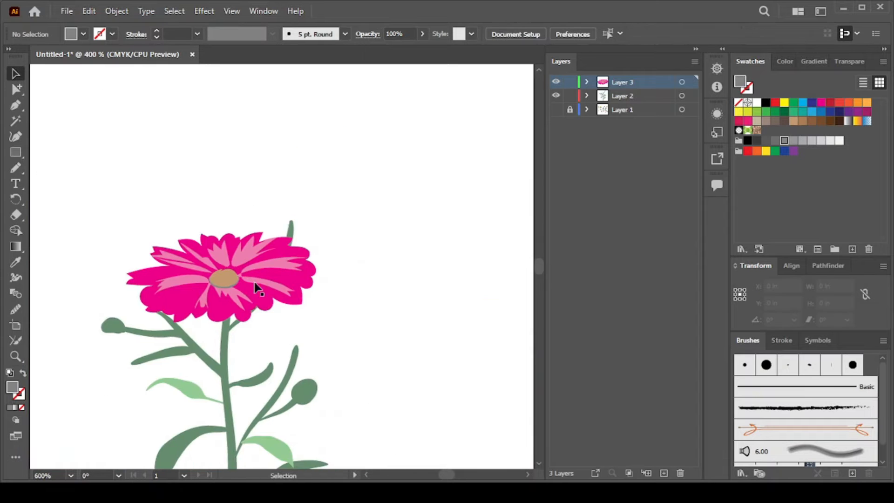
scroll(255, 284, "down", 2)
key("ctrl+a")
left_click(662, 473)
double_click(627, 81)
key("Return")
left_click(359, 205)
scroll(275, 383, "up", 3)
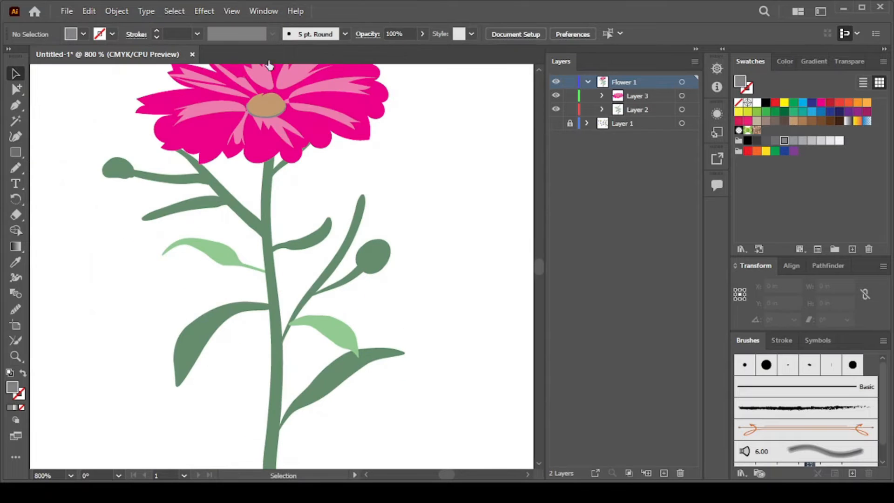
- Add a sublayer in Flower 1 and paint a white Paintbrush highlight on the upper-left bud
left_click(647, 473)
left_click(15, 168)
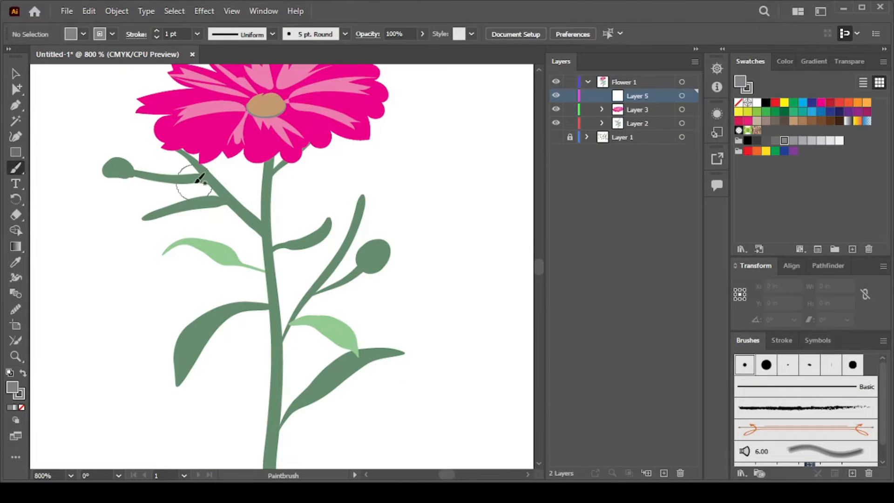
left_click(758, 102)
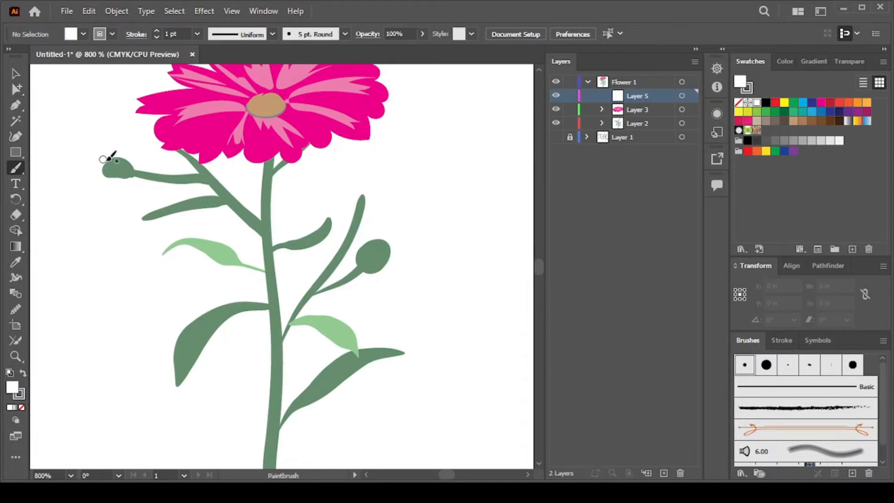
left_click_drag(106, 168, 124, 160)
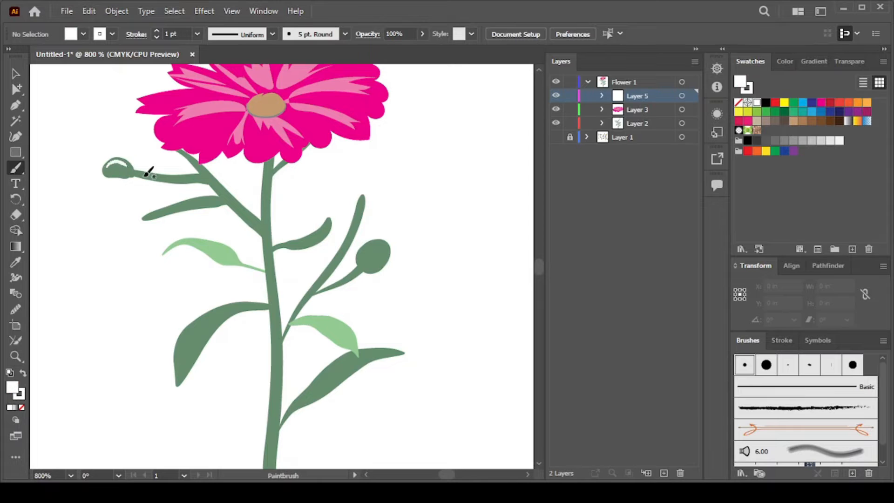
- Lower the brush opacity to 77% and paint white highlights along the upper-left branch and upper main stem
left_click_drag(206, 173, 256, 218)
key("ctrl+z")
left_click(422, 34)
left_click(395, 49)
left_click_drag(207, 176, 257, 217)
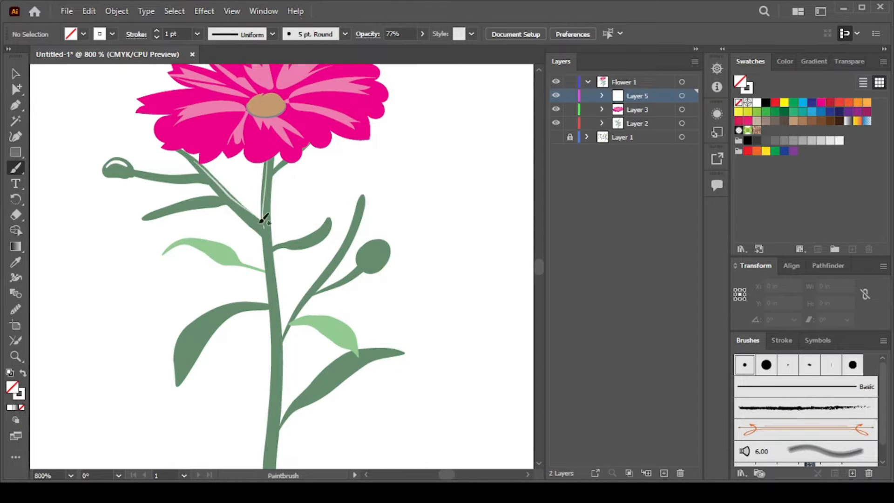
- Paint translucent white highlights on the leaves, the lower main stem and the right bud
left_click_drag(311, 312, 343, 319)
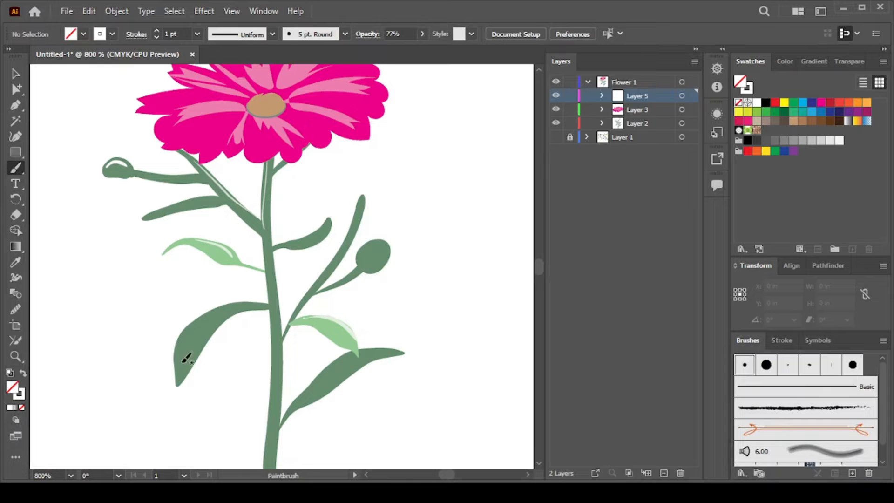
left_click_drag(194, 334, 231, 306)
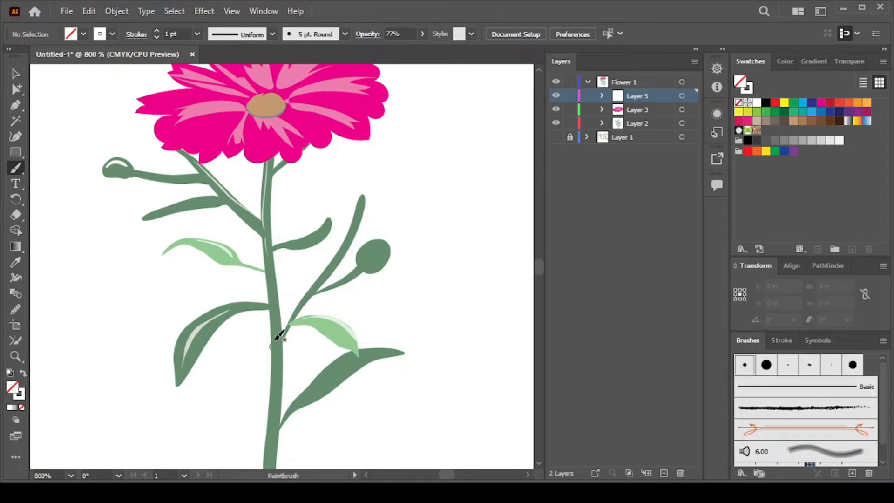
scroll(275, 279, "down", 2)
left_click_drag(272, 238, 276, 434)
left_click_drag(311, 322, 338, 297)
scroll(338, 298, "up", 1)
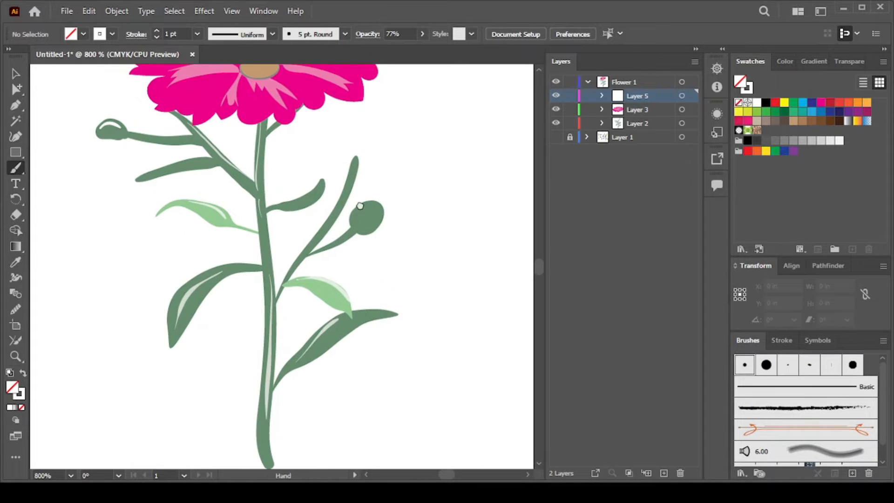
left_click_drag(364, 229, 376, 212)
scroll(372, 201, "up", 1)
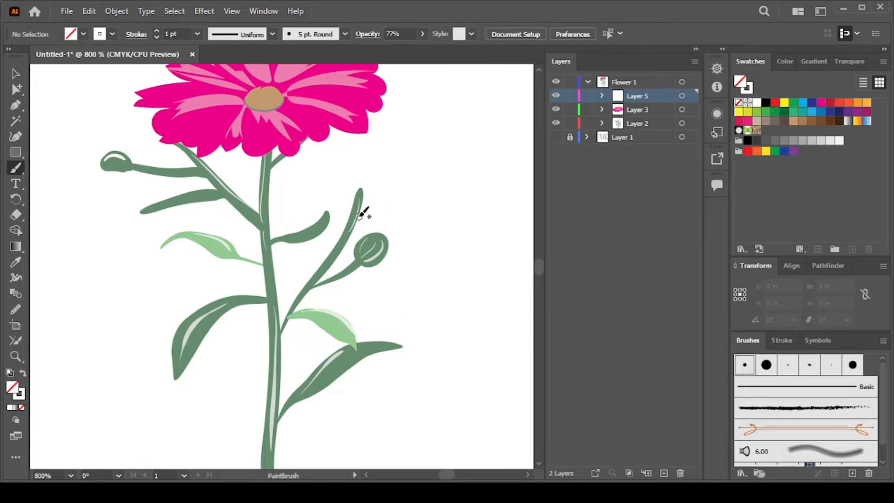
- Hide the Flower 1 layer, show the reference in Layer 1 and zoom in on its drooping blue flower
scroll(360, 215, "down", 2)
scroll(359, 216, "left", 1)
scroll(358, 214, "right", 2)
key("ctrl+a")
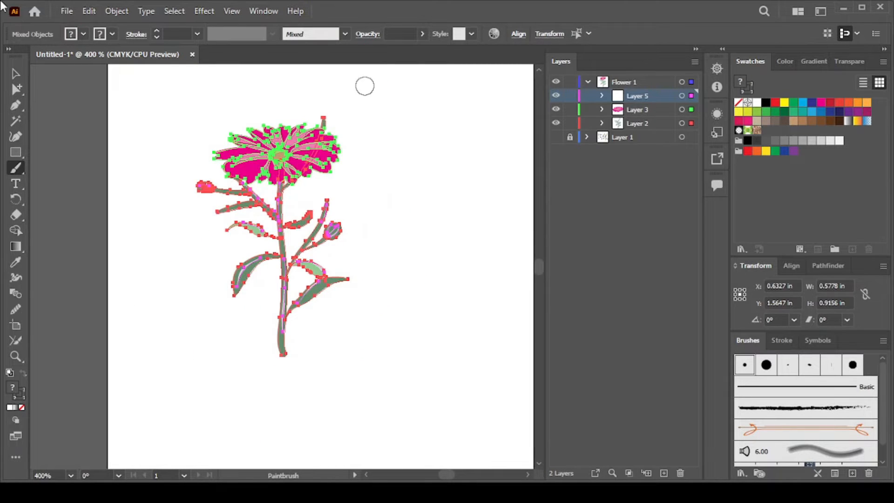
key("v")
left_click(156, 101)
left_click(556, 137)
scroll(238, 152, "right", 6)
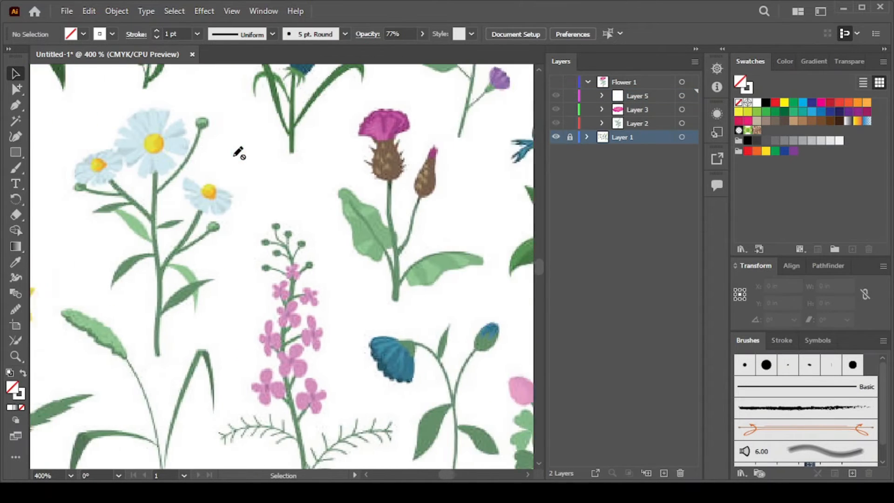
scroll(239, 185, "right", 5)
scroll(240, 185, "down", 7)
scroll(180, 297, "up", 2)
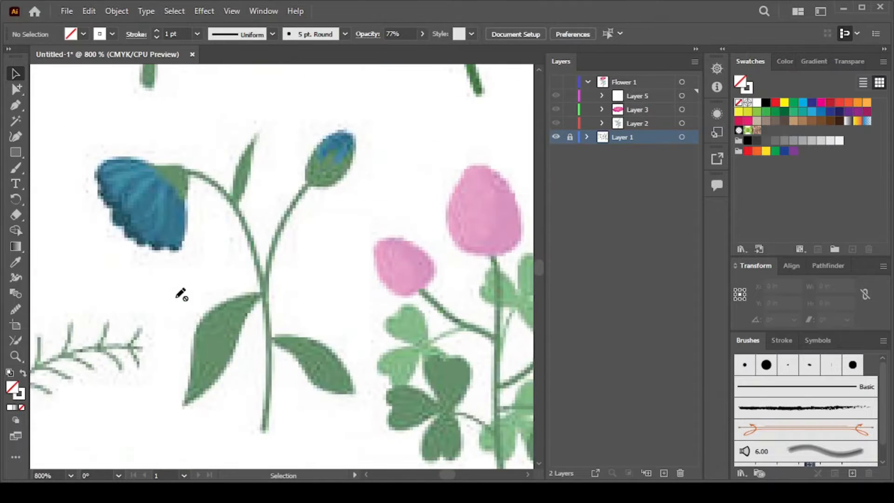
- Add a new layer above the locked reference layer for tracing the blue flower with the Paintbrush
left_click(17, 168)
key("i")
key("b")
key("space")
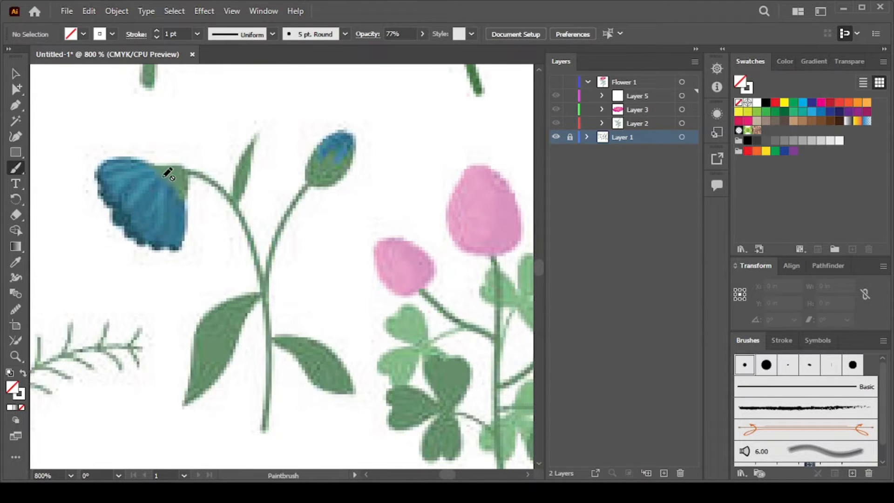
key("ctrl+l")
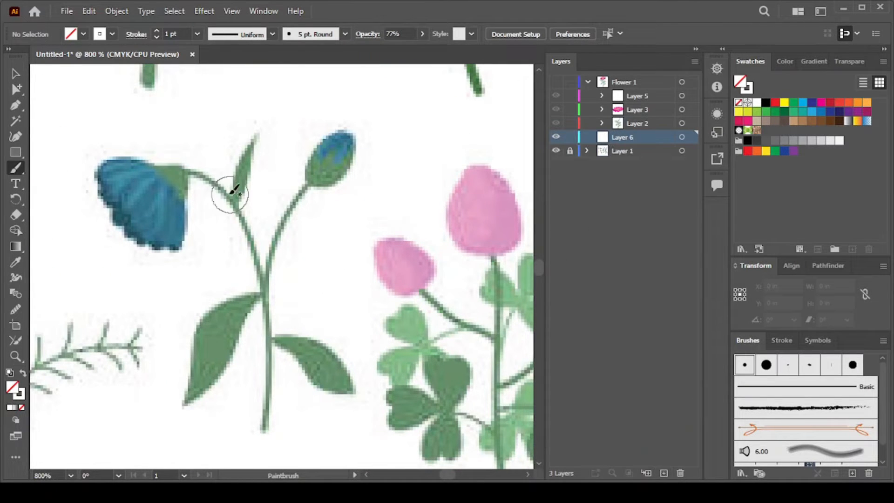
- Sample the reference stem's green as the brush stroke colour and trace the main stem and both flower stalks
key("i")
left_click(217, 202)
key("b")
key("shift+x")
mouse_move(190, 172)
left_mouse_down()
mouse_move(251, 236)
mouse_move(268, 404)
mouse_move(238, 216)
mouse_move(269, 363)
mouse_move(265, 430)
left_mouse_up()
key("ctrl+z")
mouse_move(267, 280)
left_mouse_down()
mouse_move(296, 199)
mouse_move(315, 179)
left_mouse_up()
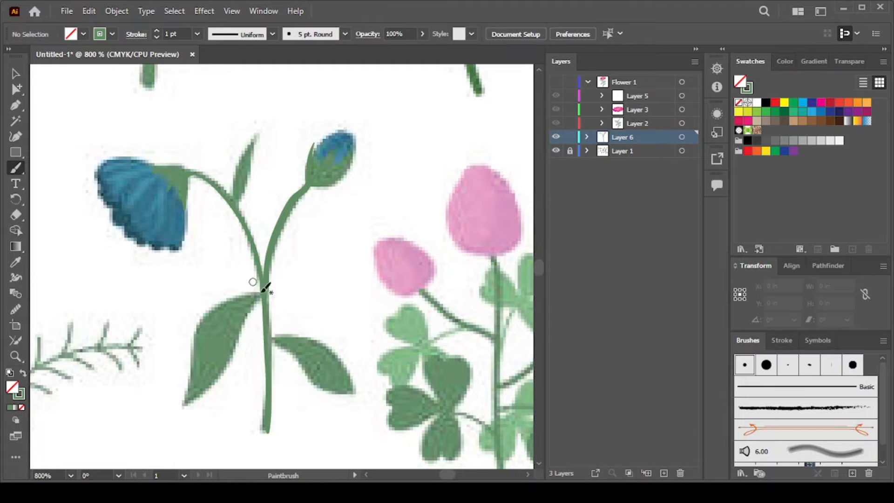
- Trace the outlines of both lower leaves, the small upper leaf and the sepals at the stalk ends
left_click_drag(258, 294, 213, 309)
key("ctrl+z")
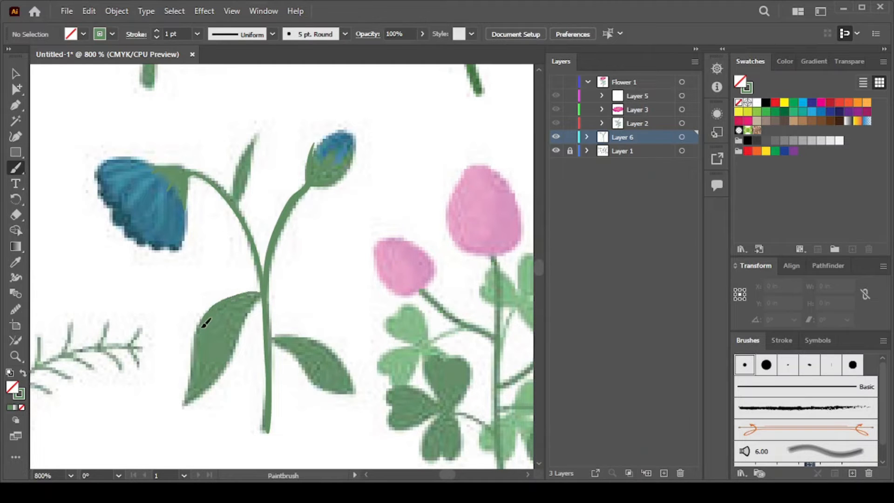
left_click_drag(226, 369, 259, 294)
left_click_drag(349, 356, 270, 332)
left_click_drag(239, 201, 240, 199)
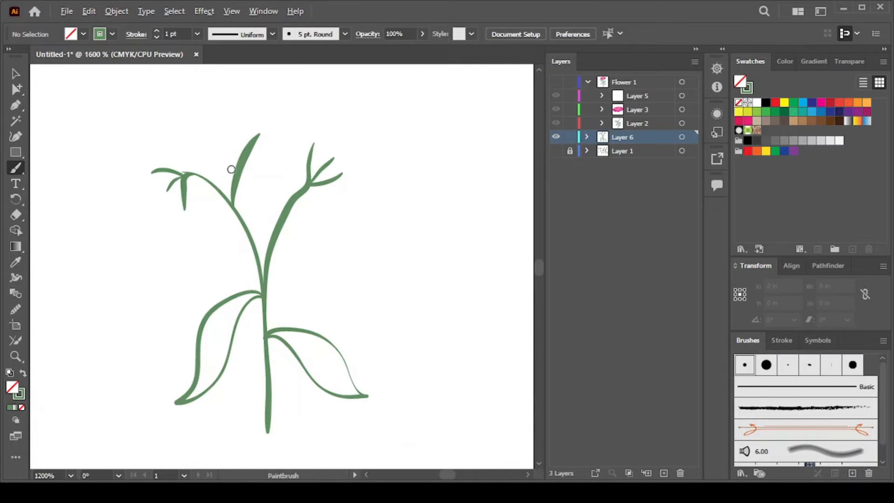
- Move the upper sepal of the drooping flower so it joins the end of the stalk
scroll(186, 175, "up", 4)
left_click(205, 181, "ctrl")
left_click(184, 164, "ctrl")
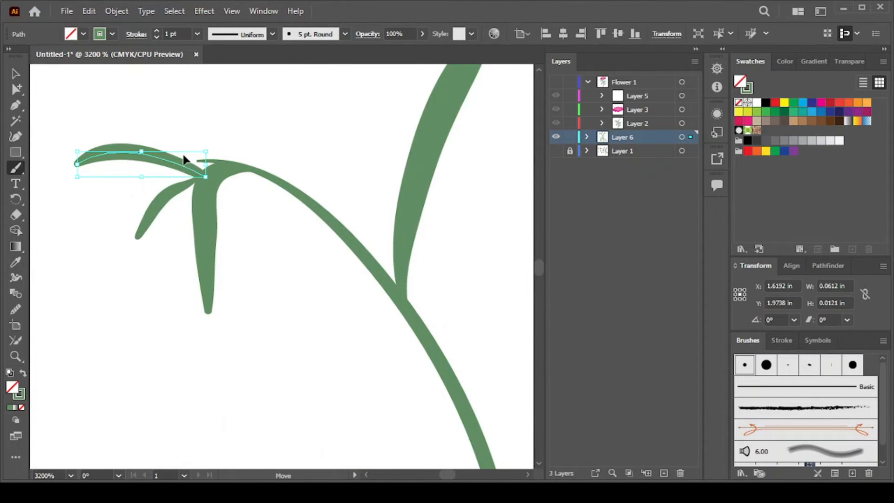
left_click(206, 168, "ctrl")
left_click_drag(207, 169, 242, 154)
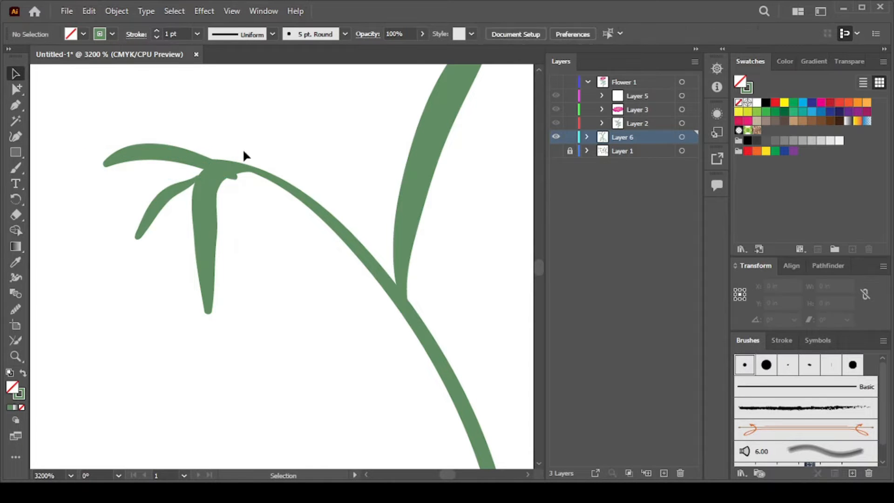
left_click_drag(200, 181, 230, 183)
left_click_drag(167, 206, 135, 200)
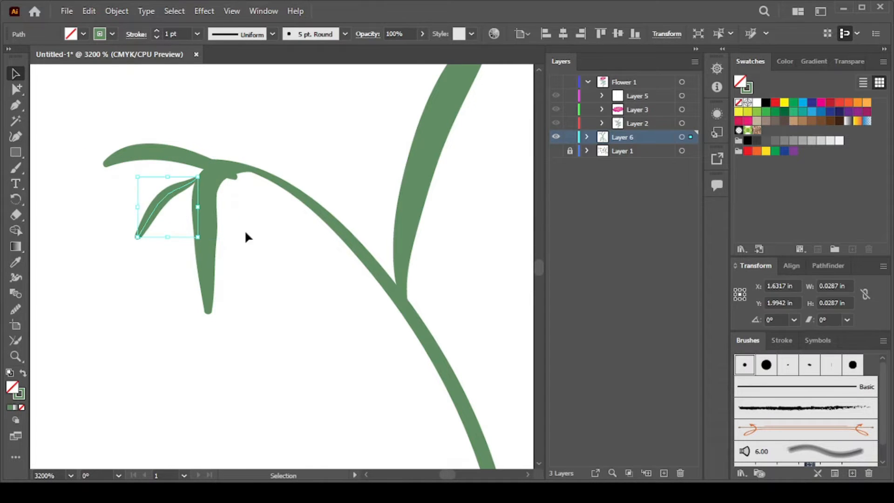
left_click(244, 223)
- Select all the green plant strokes and expand their appearance into filled shapes
key("ctrl+minus")
key("ctrl+minus")
key("ctrl+minus")
key("ctrl+minus")
key("ctrl+minus")
left_click(277, 253)
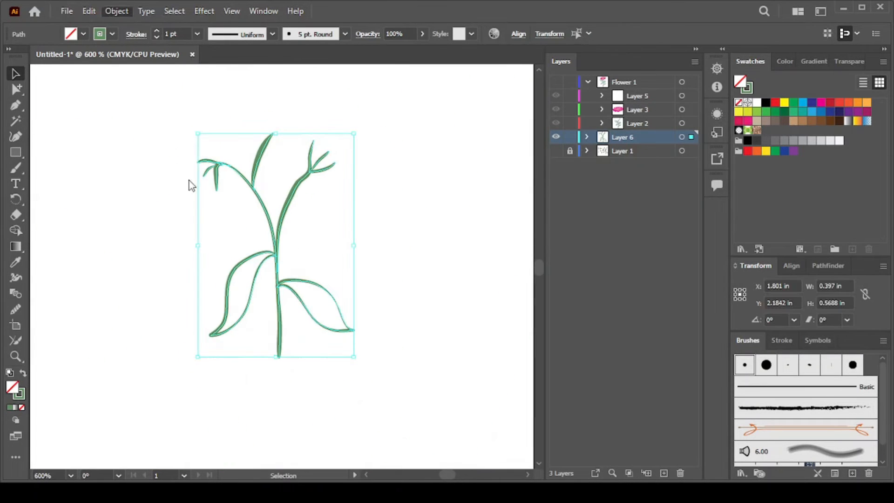
key("ctrl+shift+o")
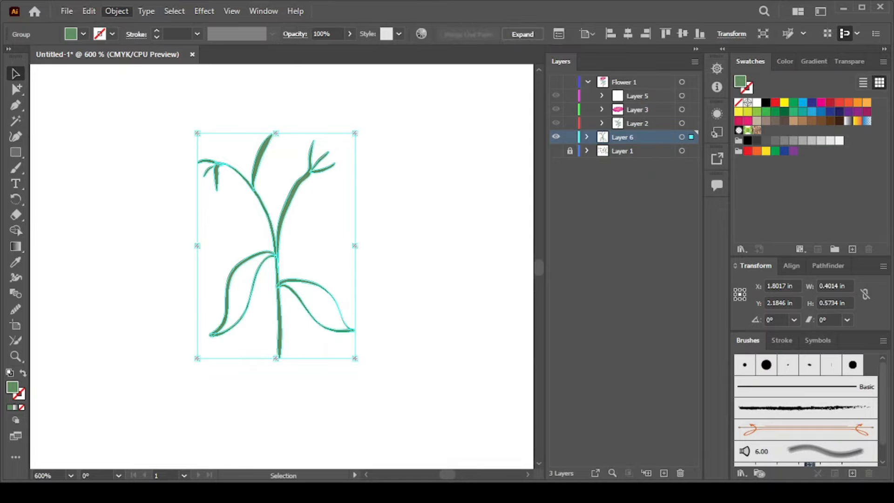
- Extend the tip of the small middle sepal into the stalk junction with the Curvature tool
key("ctrl+shift+a")
scroll(261, 179, "up", 3)
left_click(16, 89)
scroll(200, 116, "up", 3)
left_click(66, 127)
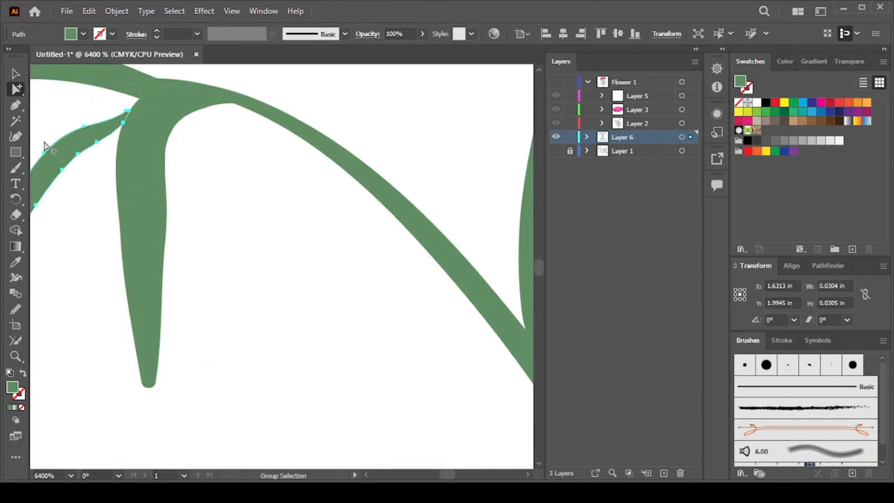
key("v")
left_click(120, 116)
key("shift+grave")
left_click(94, 142)
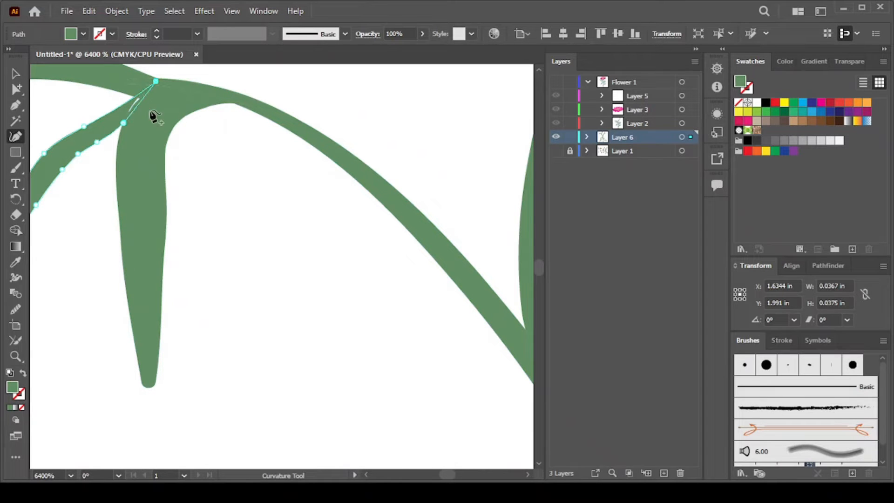
left_click(21, 73)
left_click(380, 116)
- Delete the stray green fragment beside the main stem where the right leaf attaches
scroll(288, 283, "down", 4)
scroll(293, 288, "down", 3)
scroll(303, 308, "up", 5)
left_click(170, 365)
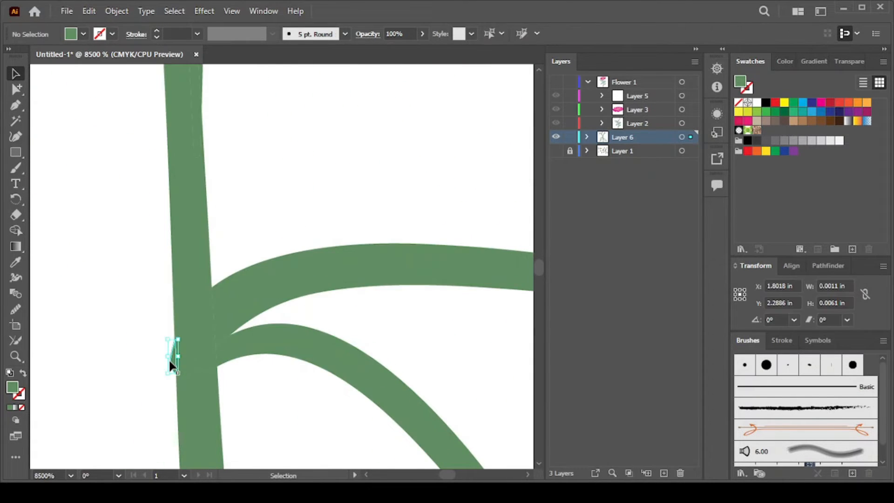
key("Delete")
- Duplicate Layer 6, make the original layer active and lock the copy
scroll(170, 354, "down", 5)
left_click_drag(652, 137, 664, 473)
left_click(604, 150)
scroll(321, 135, "down", 1)
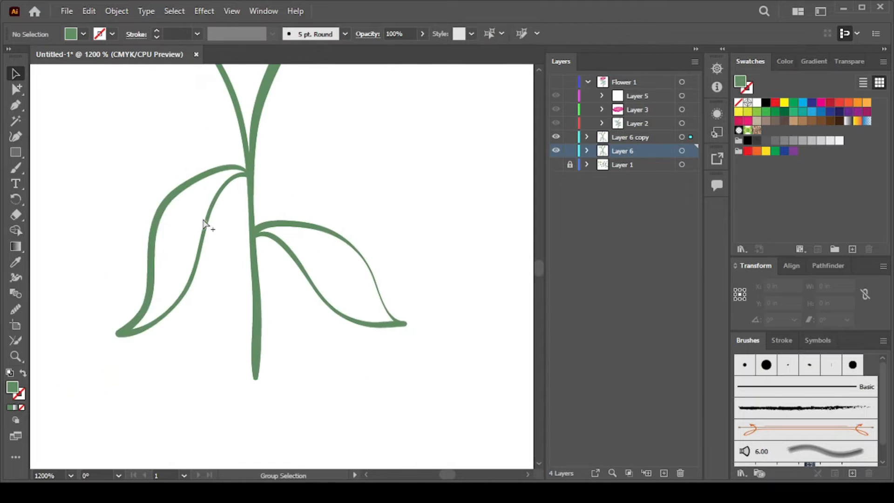
left_click_drag(225, 221, 256, 300)
left_click(570, 137)
- Select the plant outlines in Layer 6 and fill the left leaf with bright green using Live Paint Bucket
key("ctrl+a")
left_click(794, 112)
key("k")
left_click(212, 321)
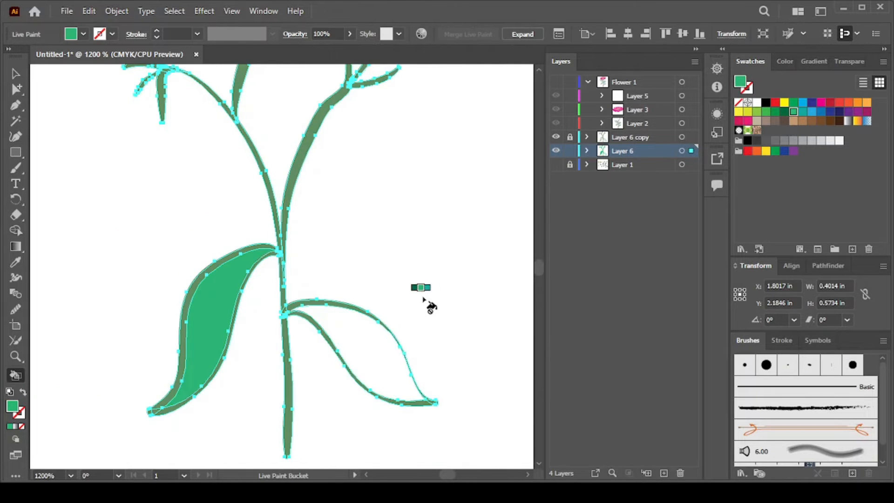
- Fill both leaves with a light green sampled from the reference sheet using Live Paint Bucket, and hide the reference layer
left_click(355, 348)
scroll(370, 174, "up", 1)
left_click(556, 165)
left_click(502, 360, "alt")
key("n")
key("k")
key("i")
key("v")
scroll(240, 126, "down", 2)
left_click(183, 135)
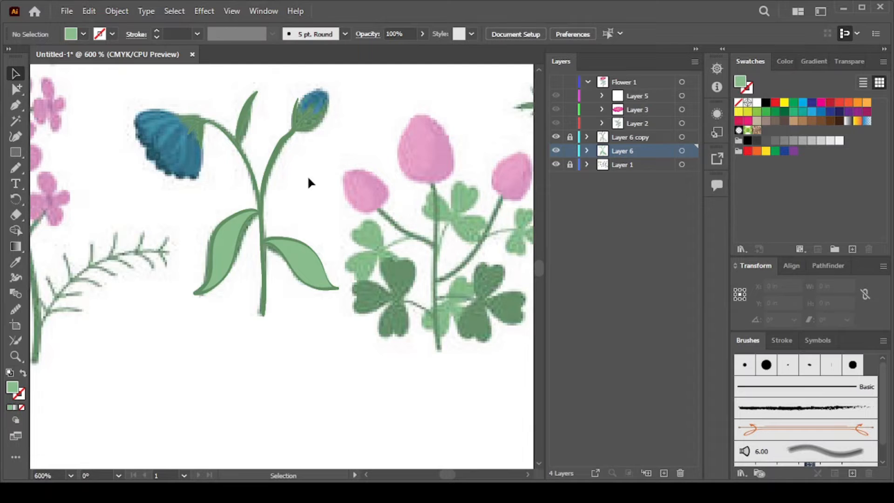
left_click(556, 165)
- Draw a curved highlight shape across the left leaf with the Pencil and fill it white at 52% opacity
scroll(262, 256, "up", 2)
scroll(260, 254, "right", 1)
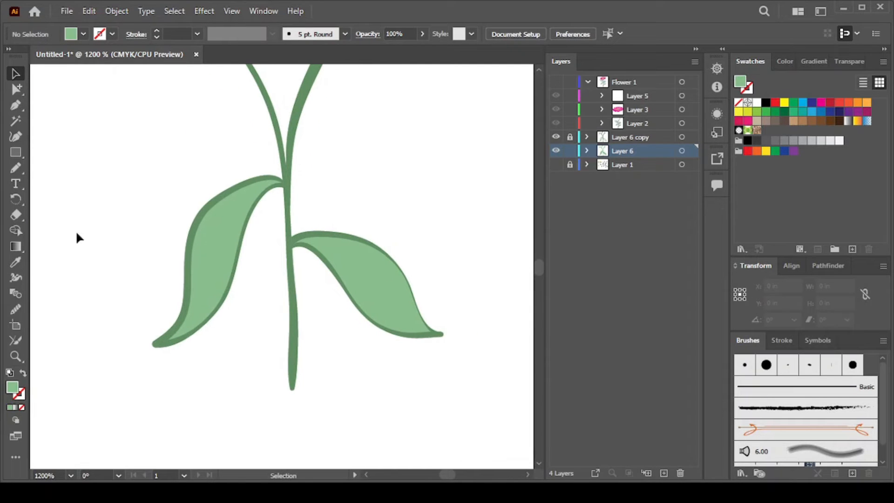
key("n")
left_click_drag(199, 219, 211, 236)
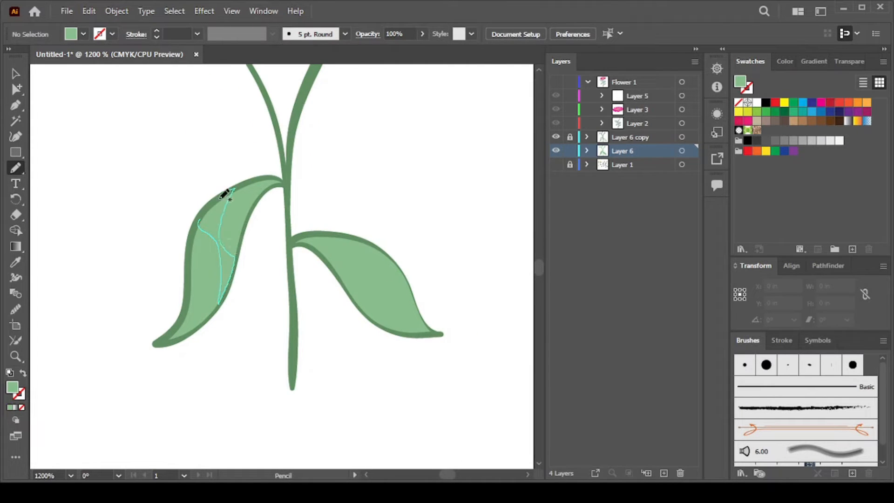
left_click_drag(227, 193, 192, 235)
left_click(756, 103)
left_click(421, 34)
left_click(387, 53)
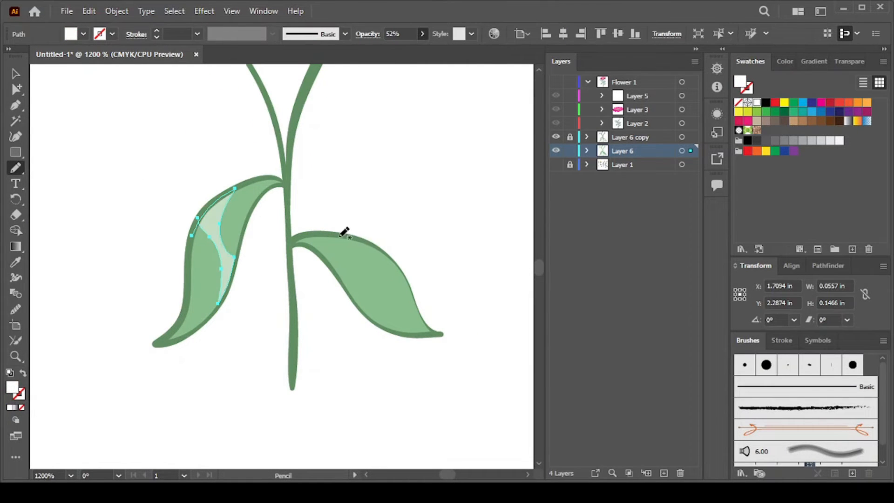
- Draw a similar curved highlight across the right leaf and copy the left highlight's appearance onto it
left_click_drag(358, 239, 341, 236)
key("i")
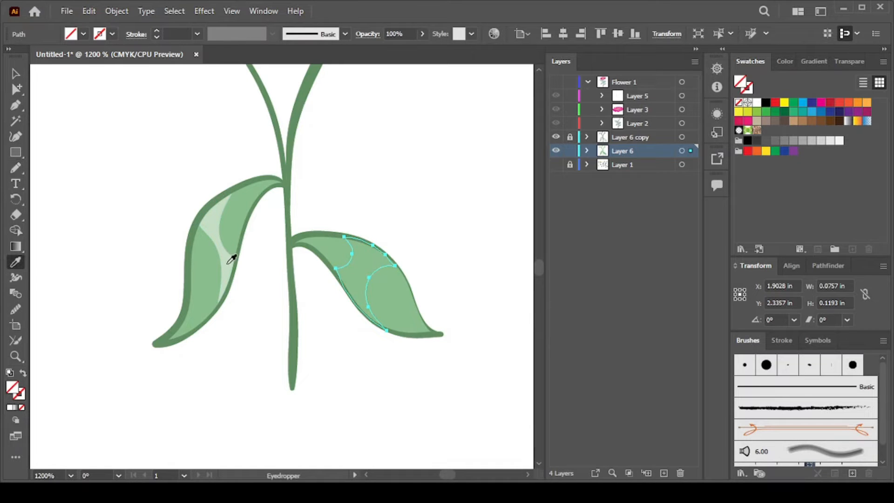
left_click(231, 255)
left_click(16, 73)
left_click(78, 100)
- Draw the drooping flower's bell with a wavy lower edge using the Pencil and fill it with medium purple from the Flowers swatches
scroll(354, 209, "up", 3)
scroll(354, 209, "left", 1)
scroll(354, 212, "left", 2)
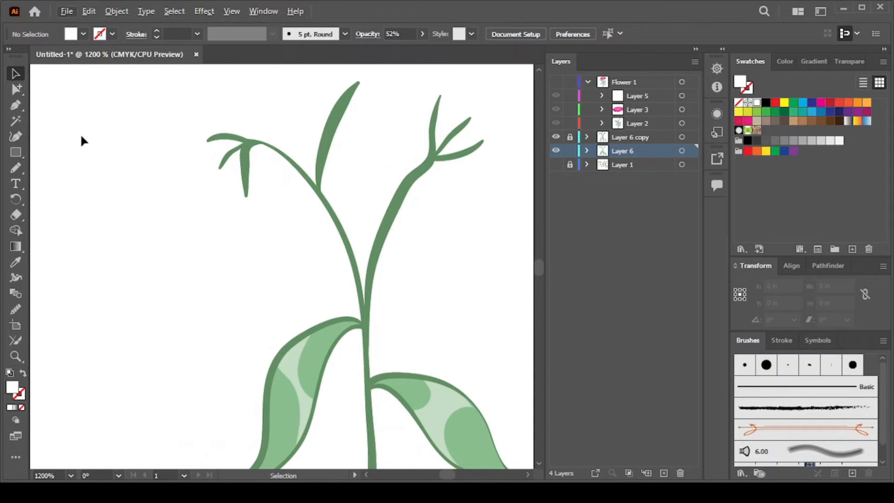
key("n")
left_click_drag(113, 280, 215, 135)
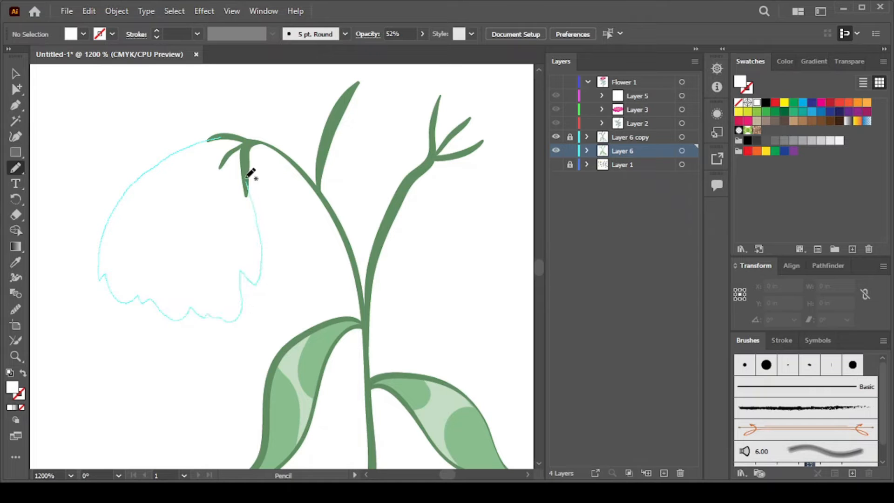
left_click_drag(251, 173, 219, 137)
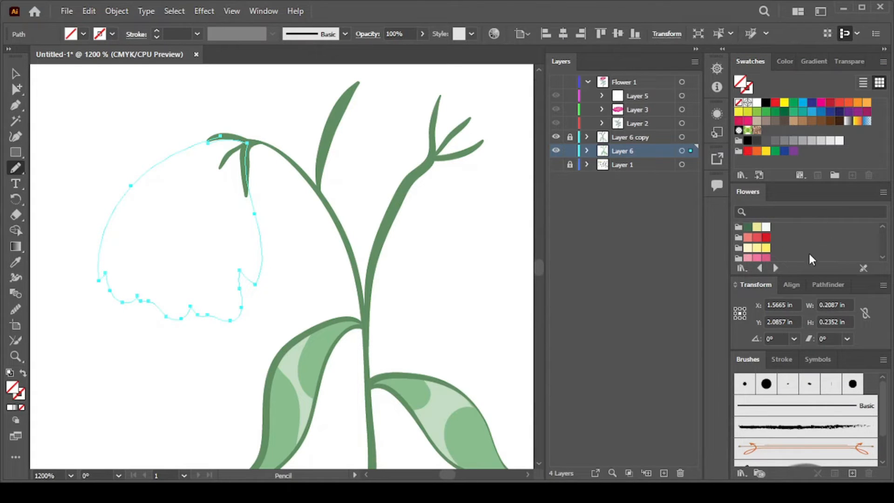
left_click(780, 245)
left_click(776, 243)
left_click(776, 233)
key("v")
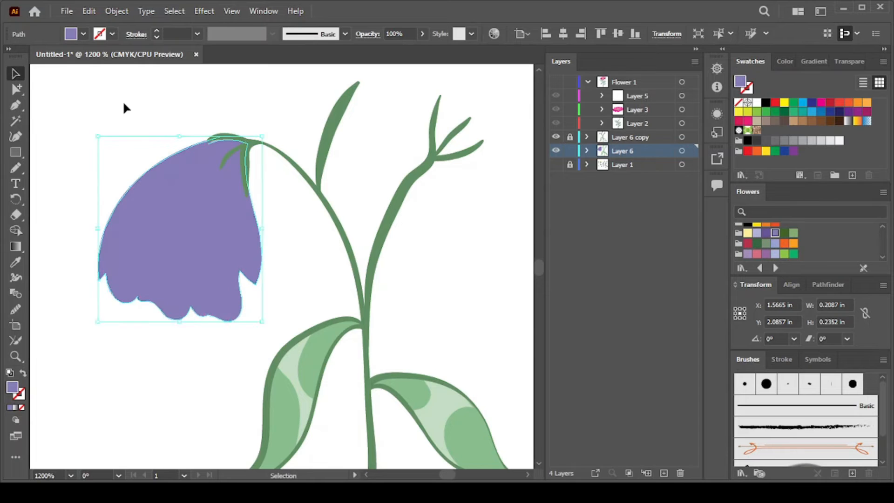
left_click(350, 205)
- On a new layer above Layer 6, draw jagged petal streaks over the drooping flower and fill them with light lavender
key("ctrl+l")
key("n")
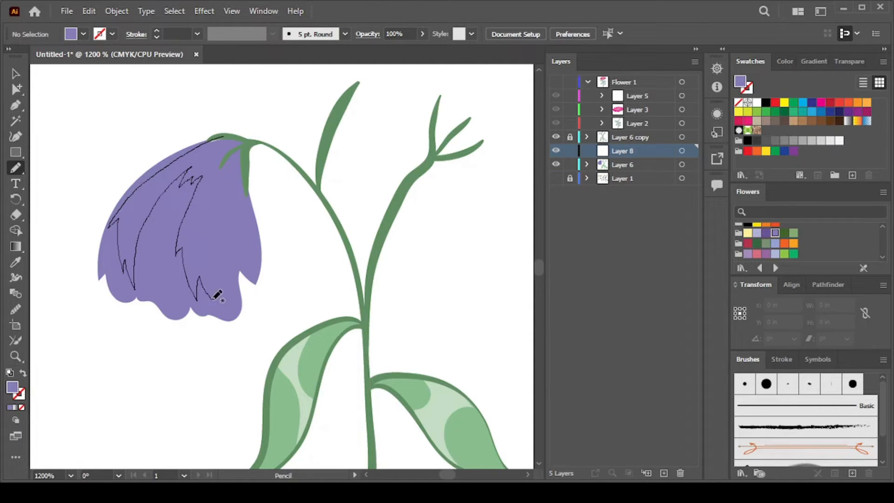
left_click_drag(208, 141, 213, 139)
left_click(776, 243)
left_click(757, 233)
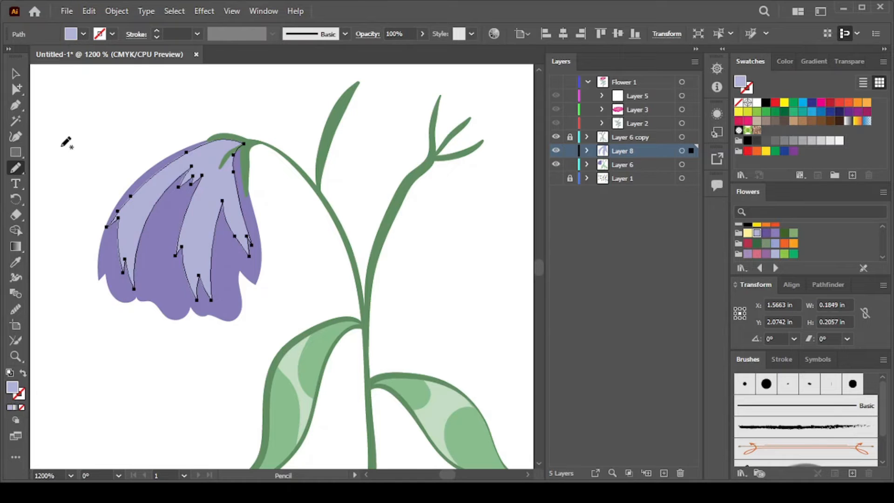
left_click(16, 74)
left_click(94, 96)
- Try a rounded, scalloped bud on the right stalk in Layer 6, filled with the drooping flower's purple
scroll(94, 97, "right", 5)
left_click(673, 168)
key("n")
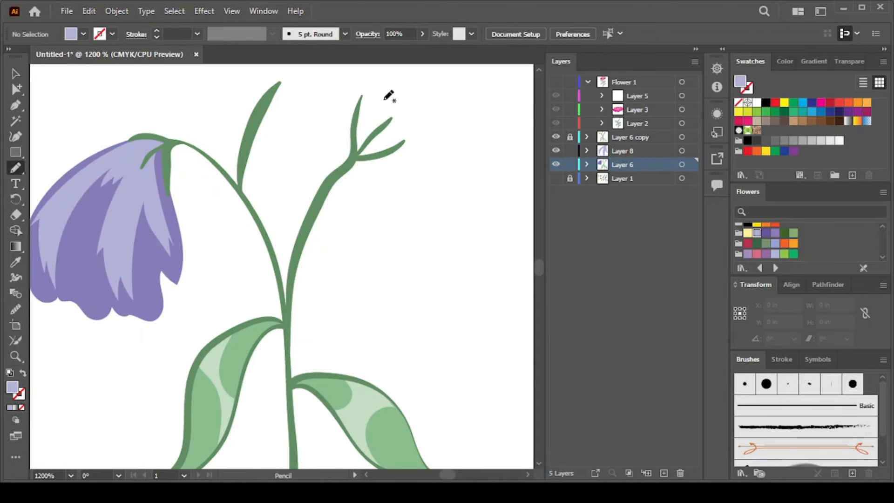
scroll(390, 93, "up", 2)
scroll(390, 93, "right", 1)
left_click_drag(332, 215, 354, 123)
left_click_drag(411, 229, 335, 218)
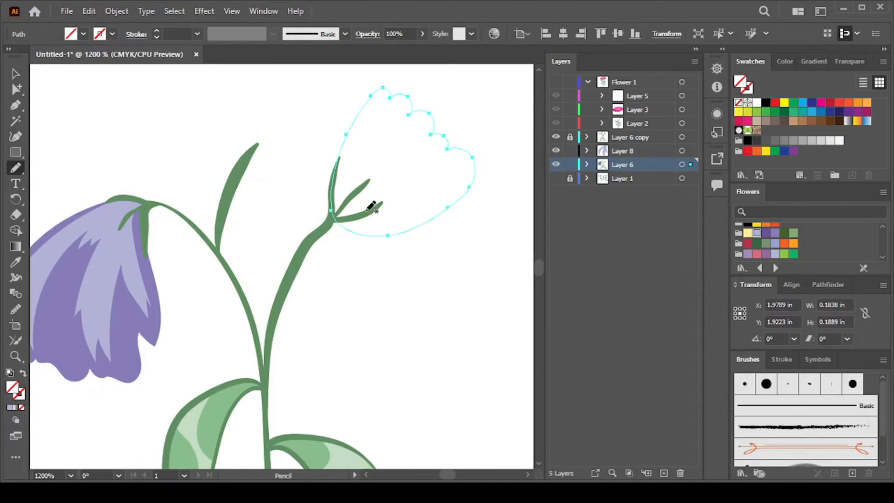
key("i")
left_click(148, 333)
key("v")
key("shift+grave")
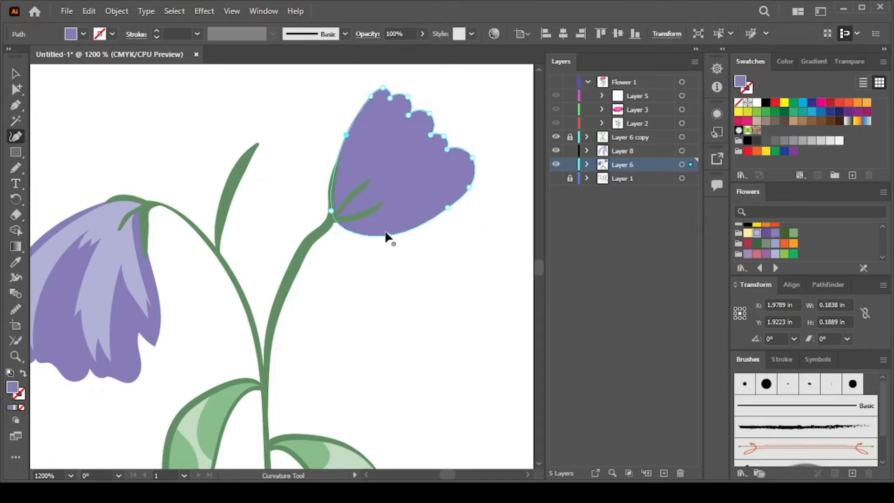
mouse_move(368, 216)
left_mouse_down()
mouse_move(383, 207)
mouse_move(341, 211)
mouse_move(338, 164)
left_mouse_up()
key("Delete")
- Draw a narrower bud with a jagged tip on the right stalk and fill it with the drooping flower's purple
left_click(16, 167)
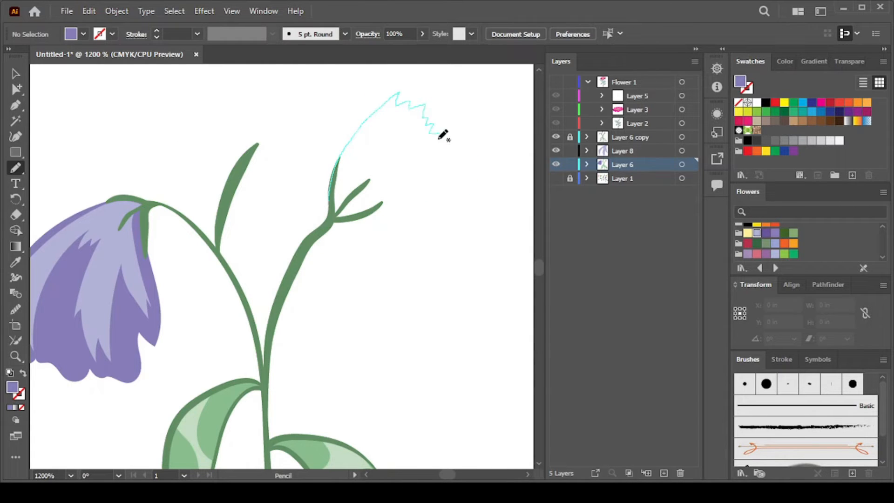
left_click_drag(392, 197, 334, 219)
key("i")
left_click(150, 316)
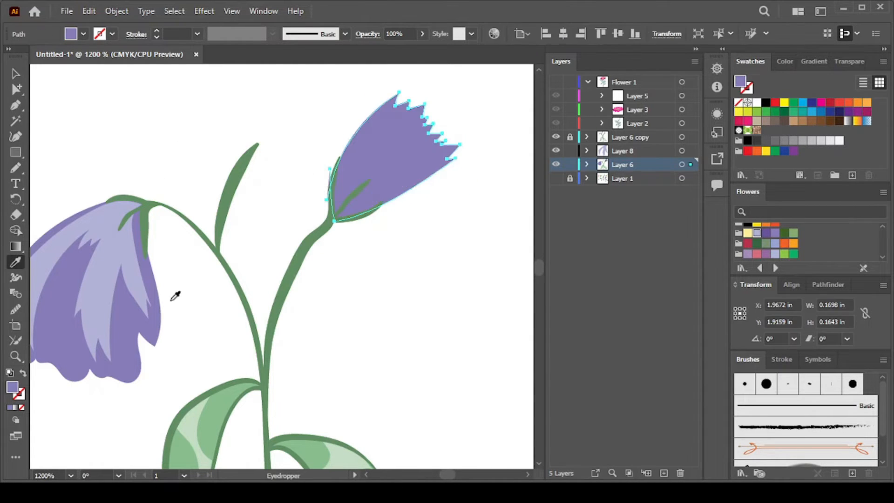
left_click(623, 150)
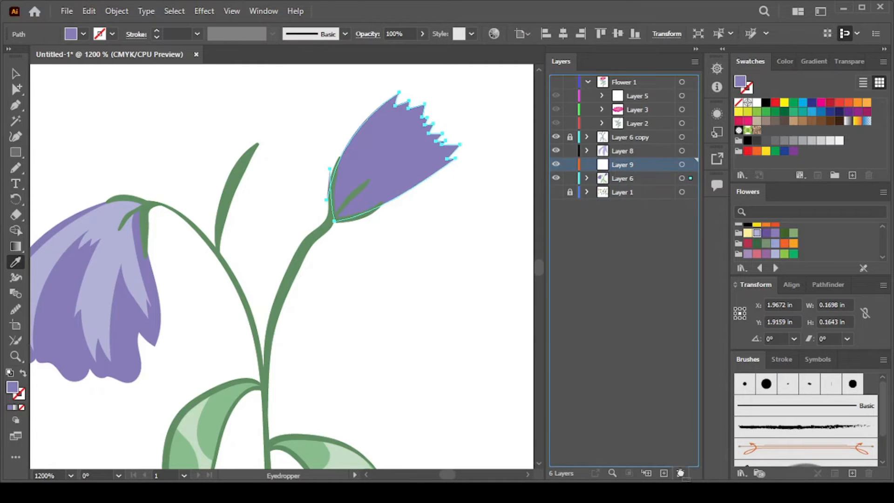
left_click(106, 237)
key("ctrl+z")
- Draw a jagged highlight over the bud with the Pencil and fill it with the drooping flower's light lavender
key("n")
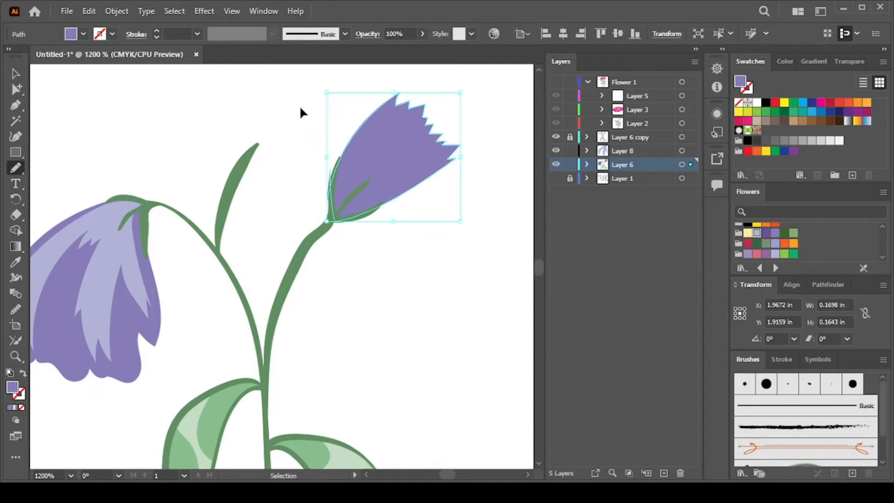
left_click(300, 105, "ctrl")
left_click_drag(331, 214, 339, 172)
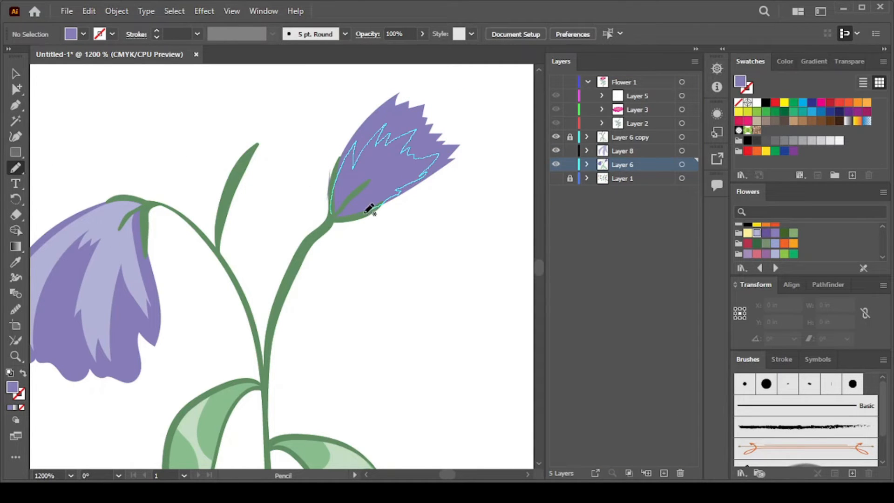
left_click_drag(366, 212, 332, 215)
key("i")
left_click(134, 243)
key("v")
left_click(94, 88)
scroll(308, 145, "down", 2)
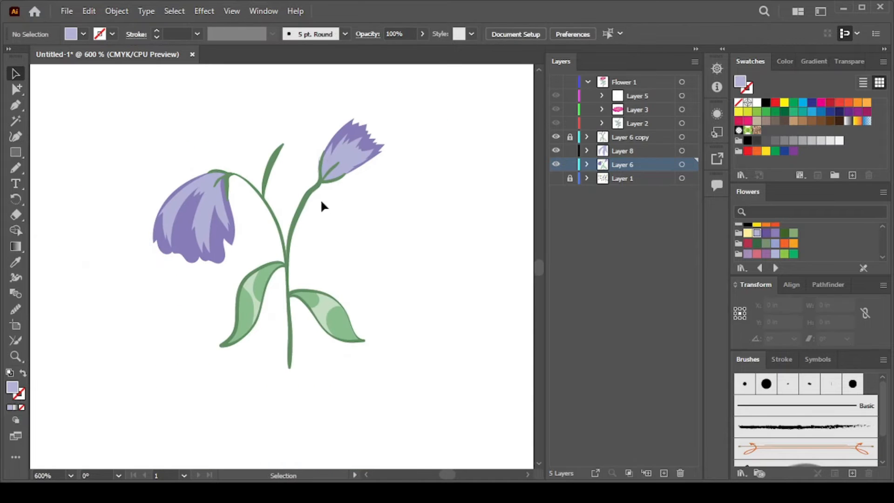
- On a new layer above Layer 6 copy, paint white highlights at 75% opacity on the small upper leaf and right stalk
left_click(652, 137)
left_click(664, 473)
key("b")
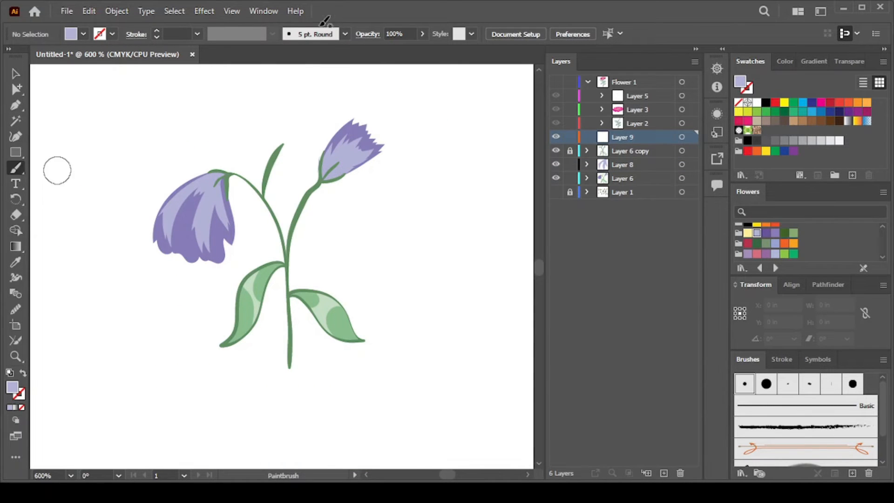
scroll(374, 150, "up", 3)
left_click_drag(73, 257, 181, 237)
key("shift+x")
left_click_drag(196, 199, 230, 124)
scroll(283, 285, "down", 3)
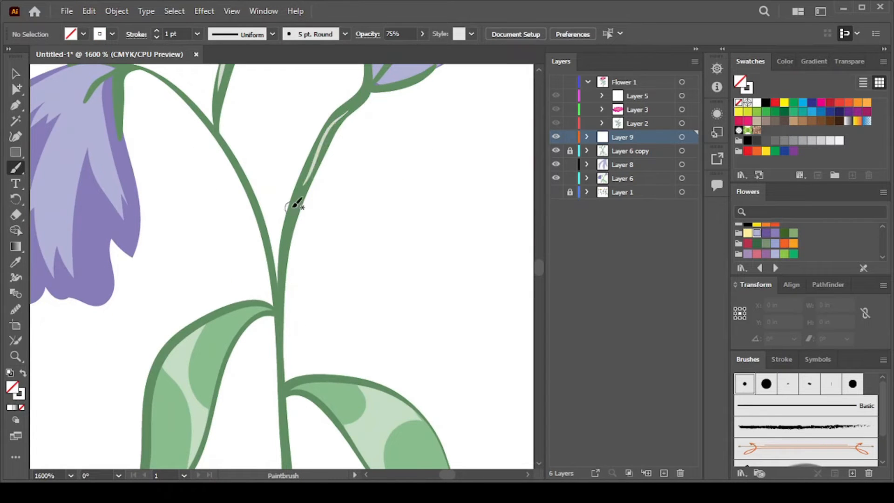
- Undo the last highlight stroke and paint highlights down the lower right stalk and at the right leaf's base
key("ctrl+z")
left_click_drag(293, 210, 280, 314)
left_click_drag(285, 389, 289, 238)
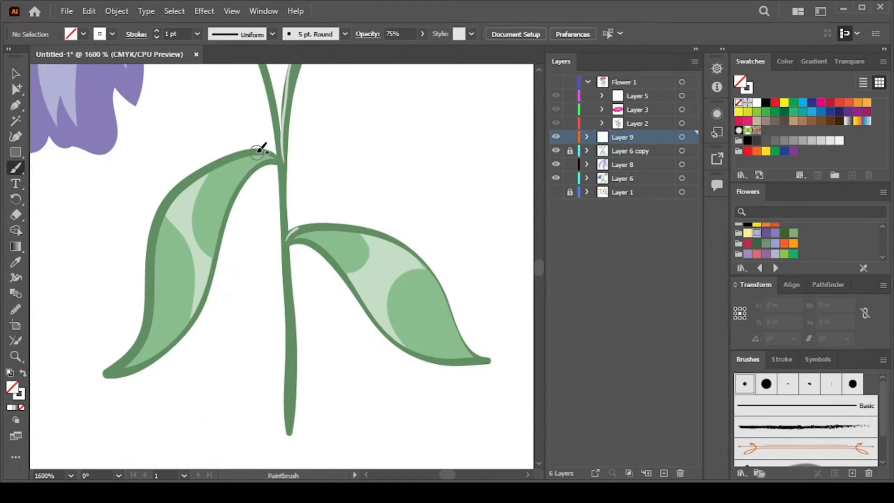
- Create a layer named Flower2, unlock Layer 6 copy, and move all the purple flower's layers into it
key("ctrl+0")
key("v")
key("ctrl+a")
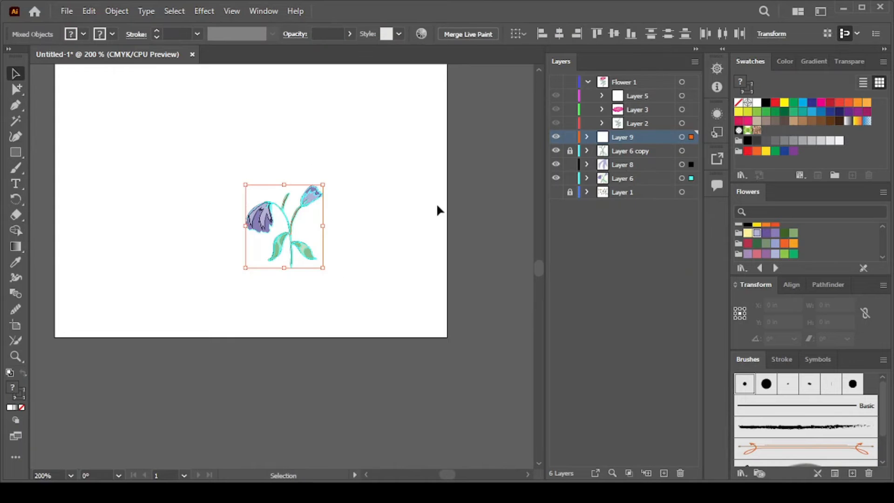
left_click(663, 472)
double_click(626, 137)
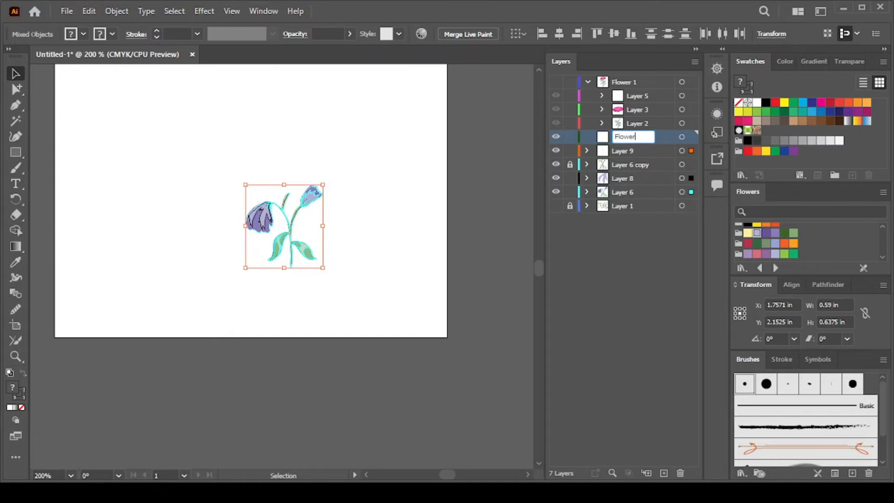
left_click(635, 151)
left_click(621, 190, "shift")
left_click(570, 164)
left_click_drag(623, 165, 629, 136)
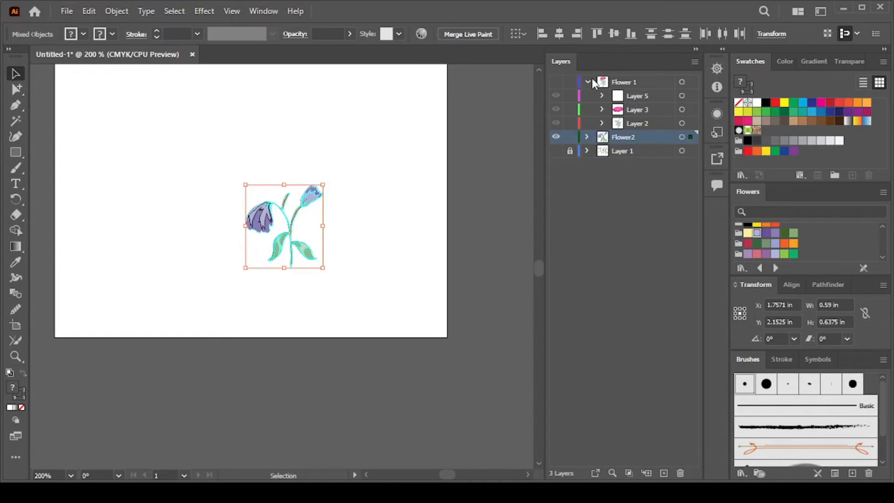
- Show Flower 1 and recolour the daisy's main petals with an orchid pink from the Flowers swatches
left_click(556, 83)
left_click(397, 175)
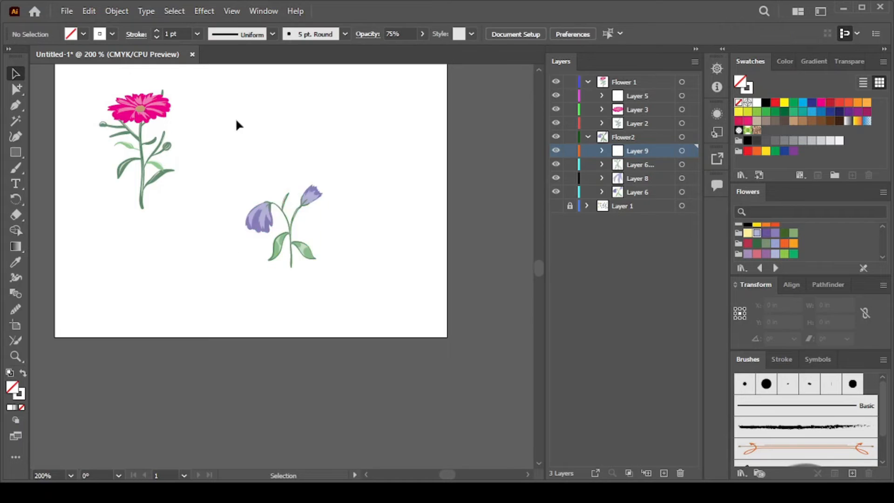
scroll(237, 123, "up", 1)
scroll(163, 150, "up", 2)
left_click(183, 129)
scroll(765, 247, "up", 1)
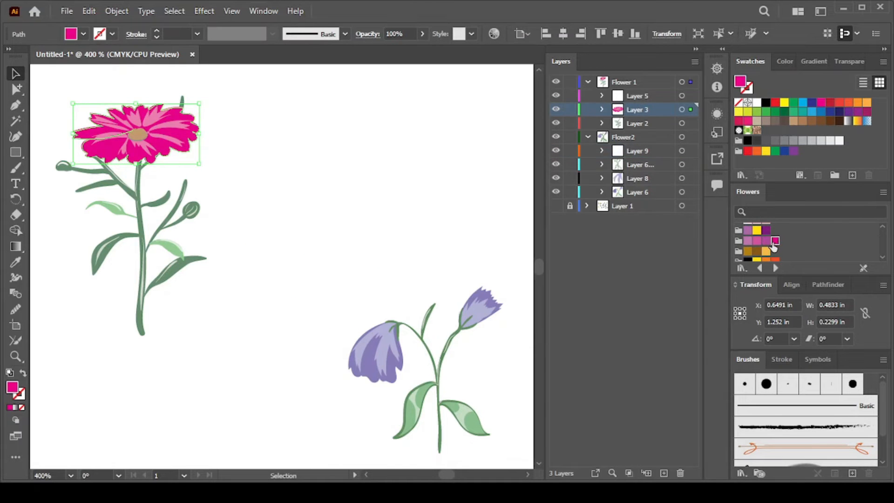
left_click(756, 240)
left_click(362, 160)
- Show the reference sheet on Layer 1 again
scroll(262, 209, "down", 2)
left_click(556, 206)
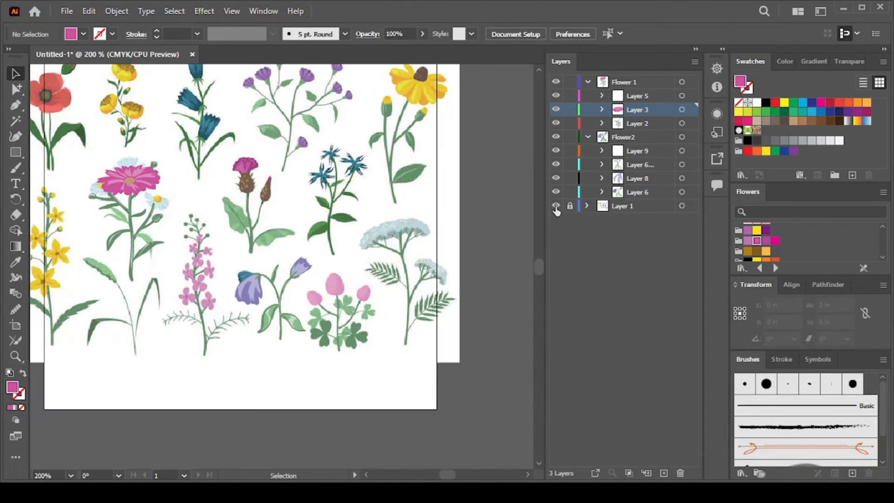
scroll(496, 249, "up", 1)
scroll(496, 249, "left", 2)
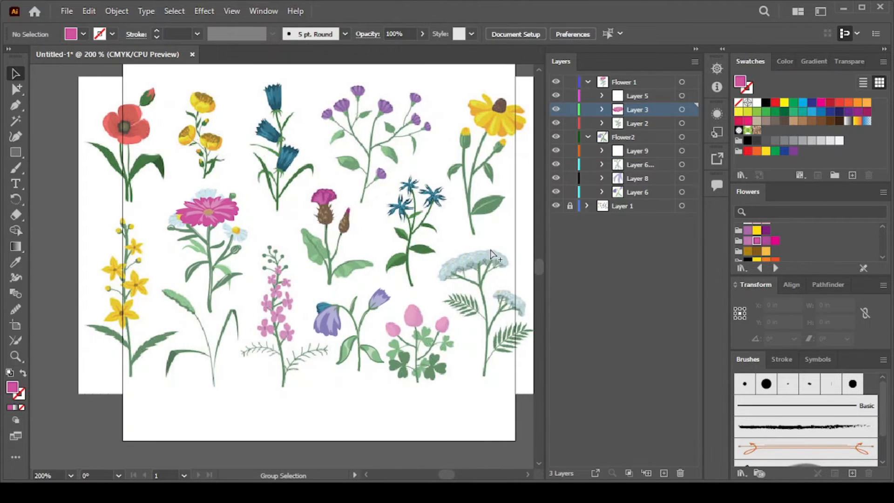
scroll(492, 255, "right", 1)
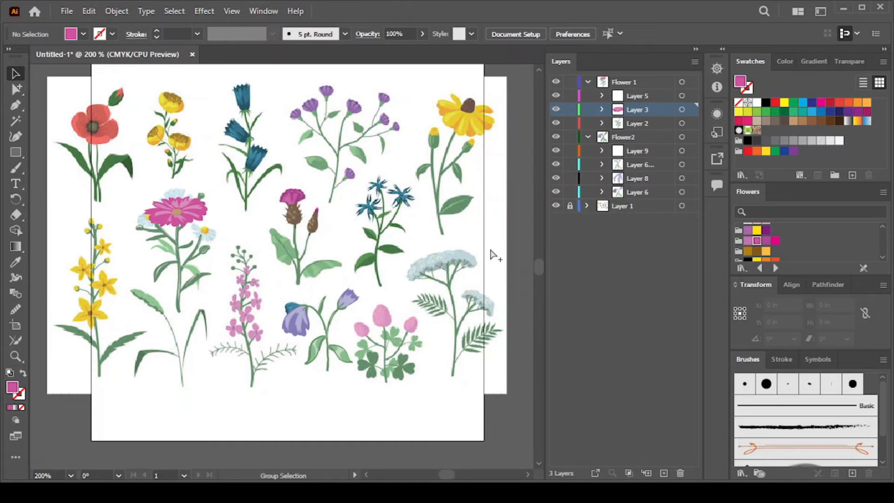
- Collapse the Flower 1 and Flower2 layers and add a new layer above Flower 1
left_click(587, 82)
left_click(588, 96)
left_click(623, 82)
left_click(664, 473)
left_click(556, 123)
scroll(189, 205, "right", 1)
scroll(189, 205, "up", 1)
left_click(16, 168)
key("n")
left_click(556, 123)
- Trace the lowest blossom of the yellow-flowered stem with the Pencil and fill it with yellow sampled from the reference
left_click_drag(214, 265, 468, 258)
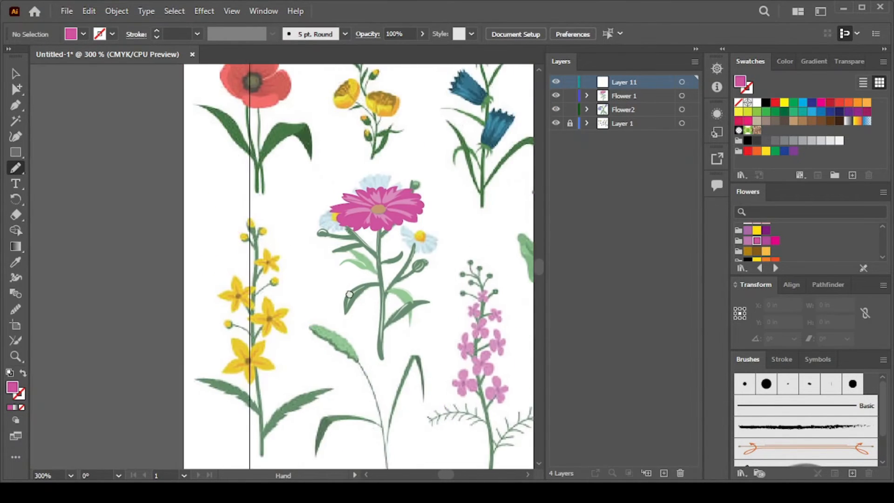
left_click_drag(349, 294, 204, 260)
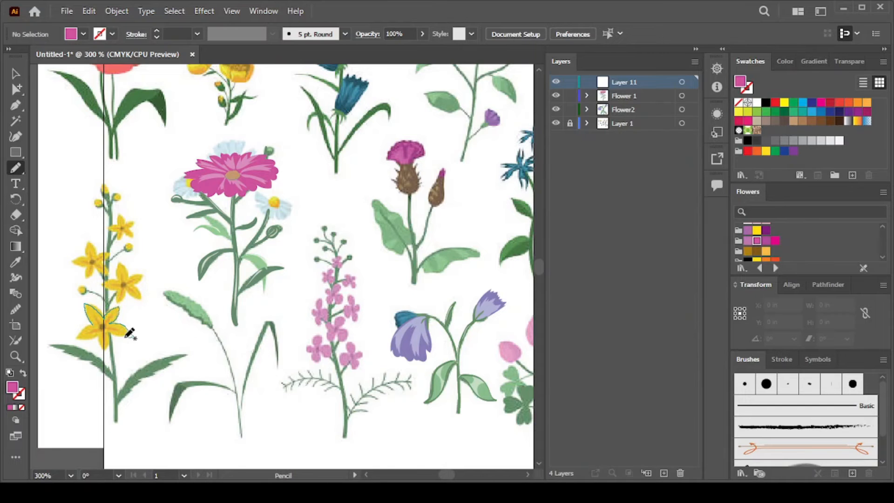
left_click_drag(82, 331, 92, 325)
key("i")
left_click(99, 335)
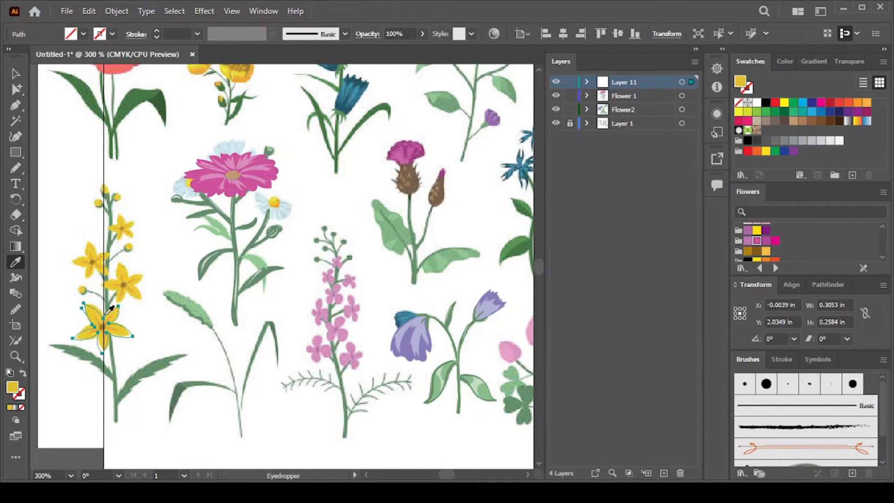
scroll(82, 324, "up", 6)
scroll(175, 316, "down", 2)
key("n")
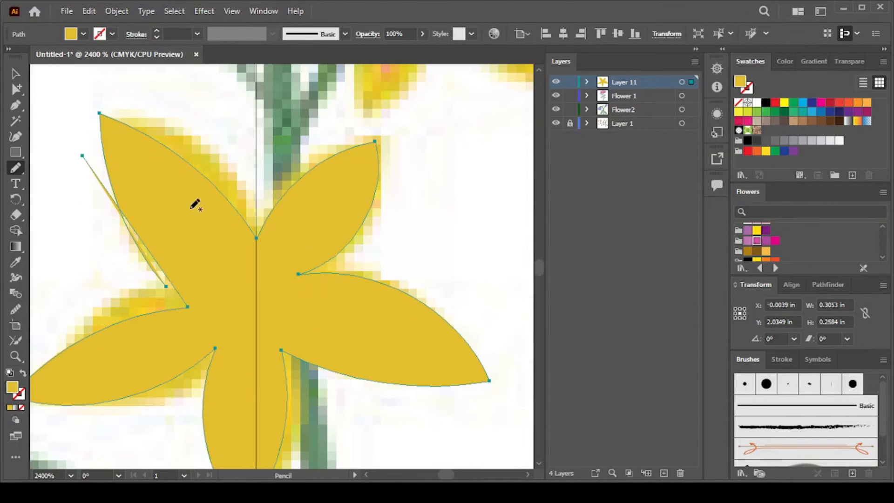
- Draw narrow accent shapes inside the blossom's petals with the Pencil and fill them with orange sampled from the reference
left_click(270, 104, "ctrl")
mouse_move(270, 105)
left_mouse_down()
mouse_move(245, 184)
mouse_move(254, 143)
left_mouse_up()
mouse_move(226, 306)
left_mouse_down()
mouse_move(212, 336)
mouse_move(225, 306)
mouse_move(254, 360)
left_mouse_up()
key("ctrl+z")
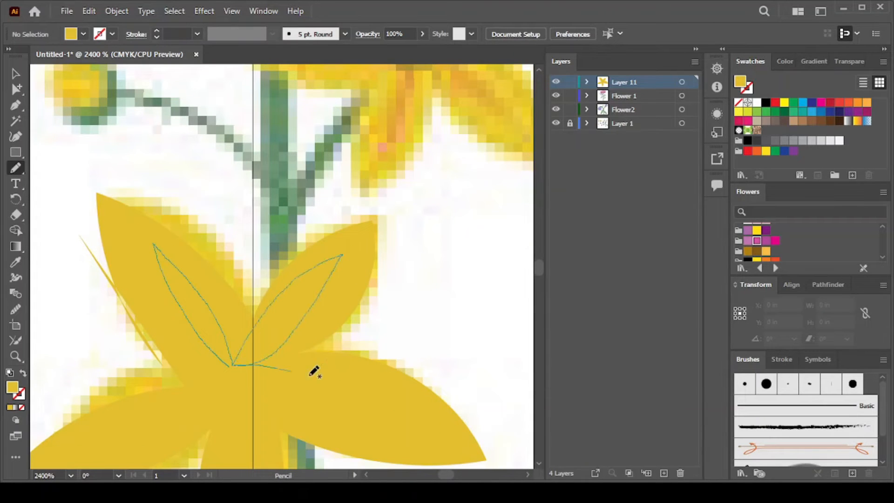
left_click_drag(228, 360, 230, 363)
key("i")
left_click(398, 127)
scroll(363, 158, "down", 3)
- Draw an oval centre on the blossom with the Pencil and fill it with brown sampled from the reference blossom above
key("n")
left_click(250, 114, "ctrl")
left_click_drag(314, 211, 316, 206)
key("i")
left_click(384, 105)
- Clean up the notch between the blossom's two left petals by adjusting the outline's points with the Curvature tool
key("v")
left_click(263, 172)
left_click(289, 177)
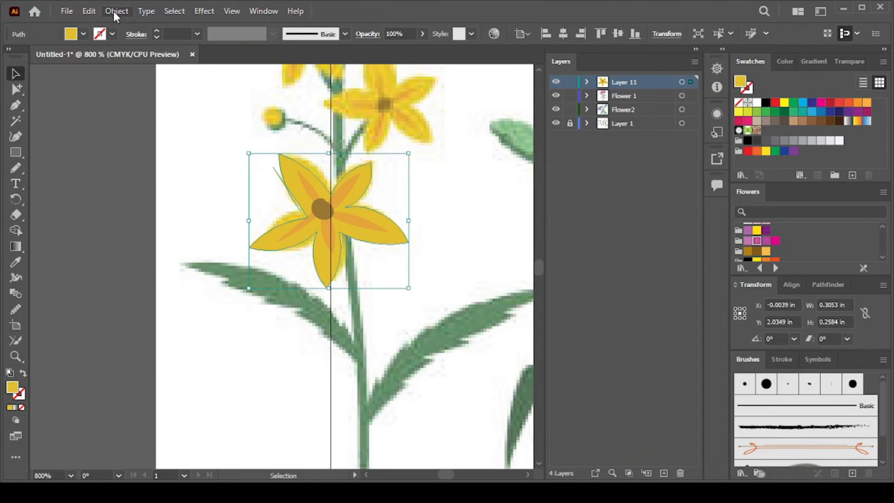
left_click(178, 204)
scroll(286, 159, "up", 3)
left_click(290, 219)
left_click(15, 137)
left_click_drag(247, 185, 324, 303)
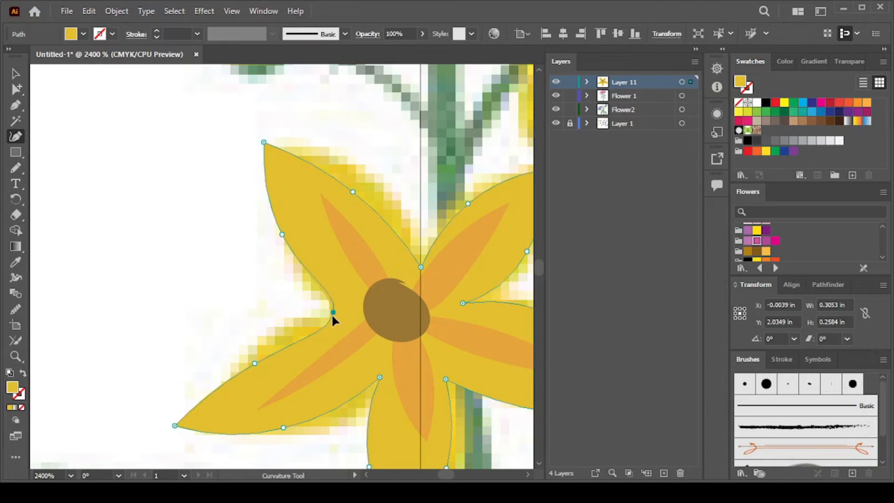
key("ctrl+z")
key("ctrl+z")
left_click_drag(294, 362, 267, 333)
key("v")
left_click(151, 128)
scroll(158, 122, "down", 3)
- Duplicate the blossom onto the reference blossom above and to its right, scaling it down and rotating it
left_click_drag(372, 133, 280, 175)
left_click_drag(122, 164, 306, 303)
left_click_drag(239, 203, 458, 188)
left_click_drag(443, 194, 327, 94)
left_click_drag(340, 105, 372, 168)
left_click_drag(261, 115, 329, 171)
left_click_drag(359, 210, 270, 188)
left_click_drag(339, 187, 326, 224)
left_click(466, 275)
- Make a still smaller copy of the blossom and place it on the upper left side of the stem
left_click_drag(397, 212, 518, 341)
left_click_drag(378, 217, 454, 271)
left_click_drag(451, 282, 469, 293)
left_click_drag(507, 317, 199, 157)
left_click(375, 292)
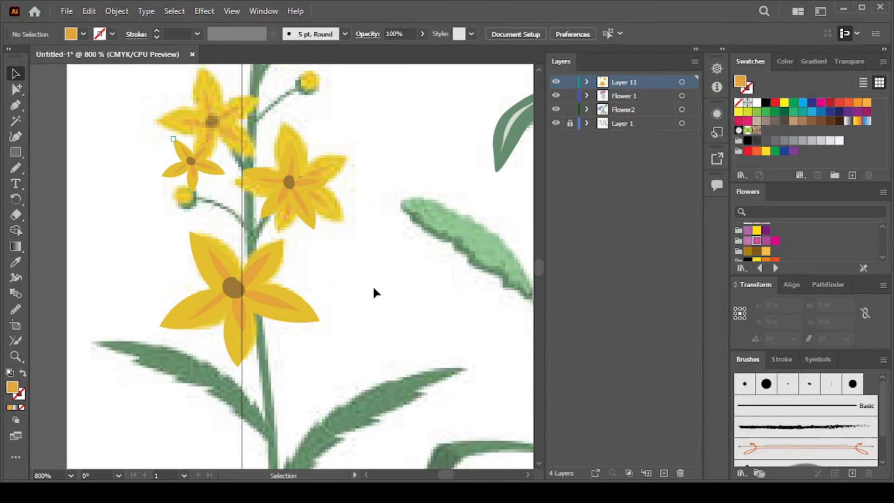
- Add a new layer directly below the blossoms' layer and sample the green of the reference stem
left_click(632, 96)
left_click(664, 473)
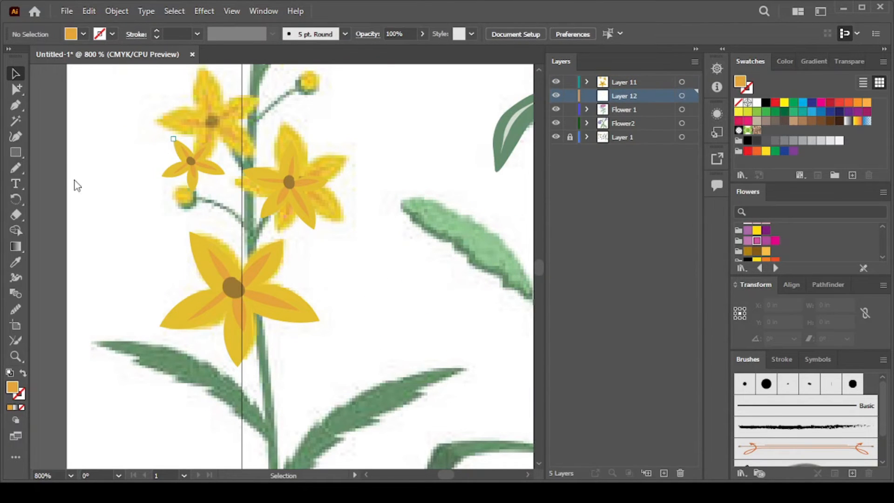
key("b")
key("i")
left_click(254, 207)
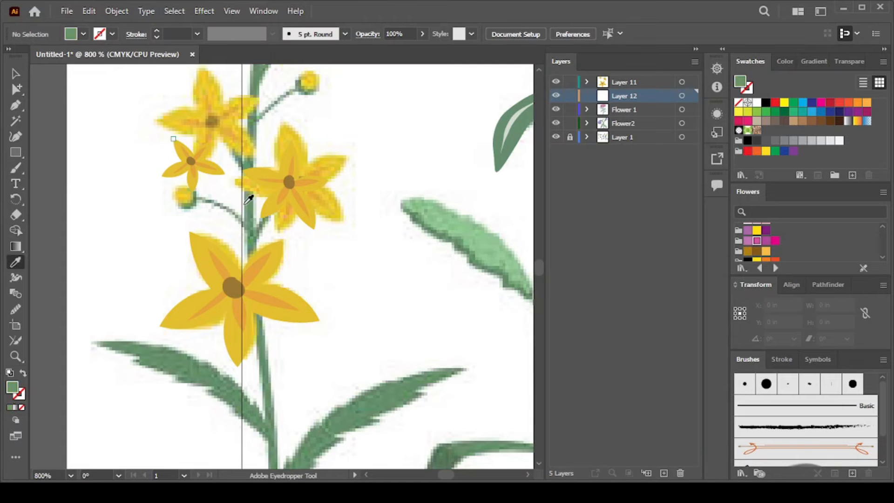
- Paint the yellow flower's main stem, side stems and slender leaves in green with the Paintbrush
key("b")
left_click_drag(267, 223, 273, 213)
key("space")
left_click_drag(260, 282, 256, 172)
mouse_move(271, 297)
left_mouse_down()
mouse_move(333, 226)
mouse_move(268, 296)
mouse_move(348, 194)
left_mouse_up()
key("ctrl+z")
left_click_drag(264, 352, 162, 209)
key("space")
mouse_move(159, 157)
left_mouse_down()
mouse_move(183, 249)
mouse_move(256, 197)
left_mouse_up()
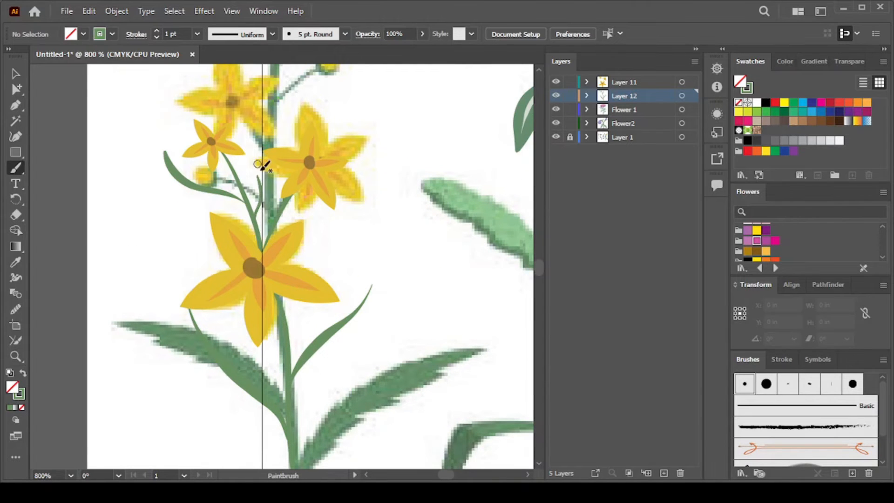
- Hide the reference sheet and paint white highlight strokes along the leaves at 73% opacity
left_click(556, 137)
key("v")
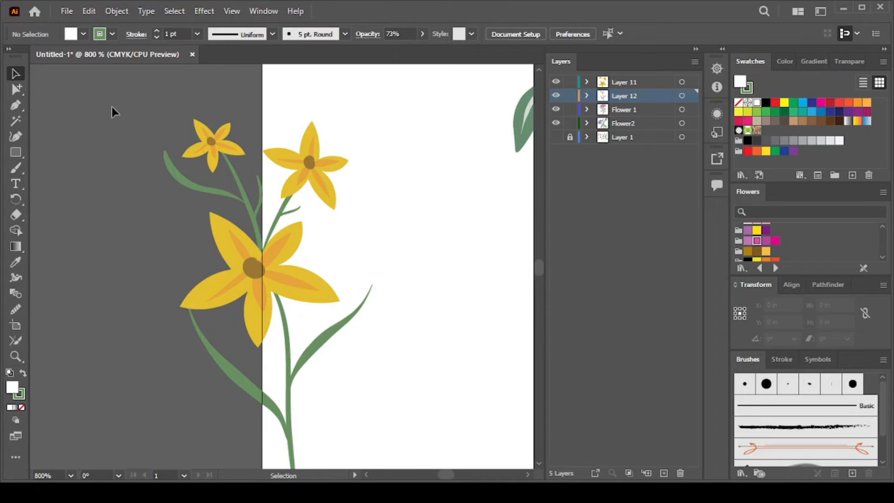
key("b")
left_click(100, 36)
key("slash")
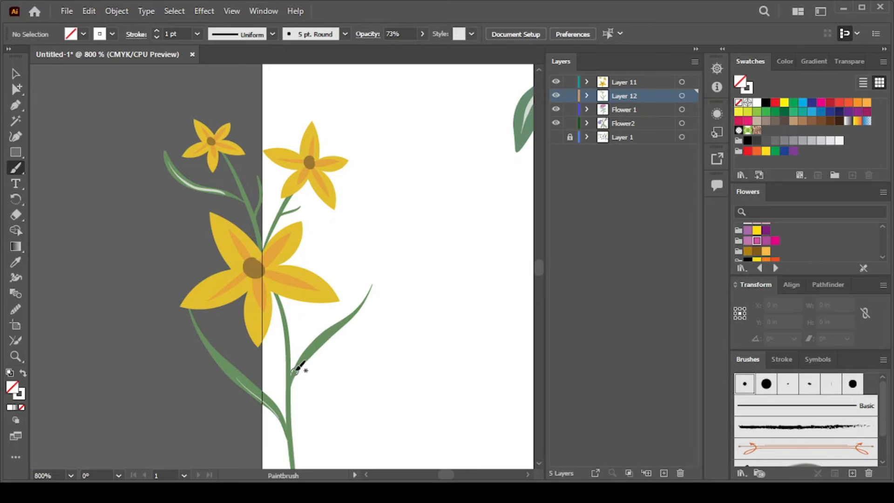
- Hide the Flower 1 and Flower2 layers and add a new top layer named Flower 3
key("ctrl+a")
left_click_drag(556, 96, 556, 136)
left_click(556, 137)
left_click(555, 96)
left_click(17, 73)
key("ctrl+shift+a")
left_click(624, 82)
key("ctrl+l")
double_click(614, 83)
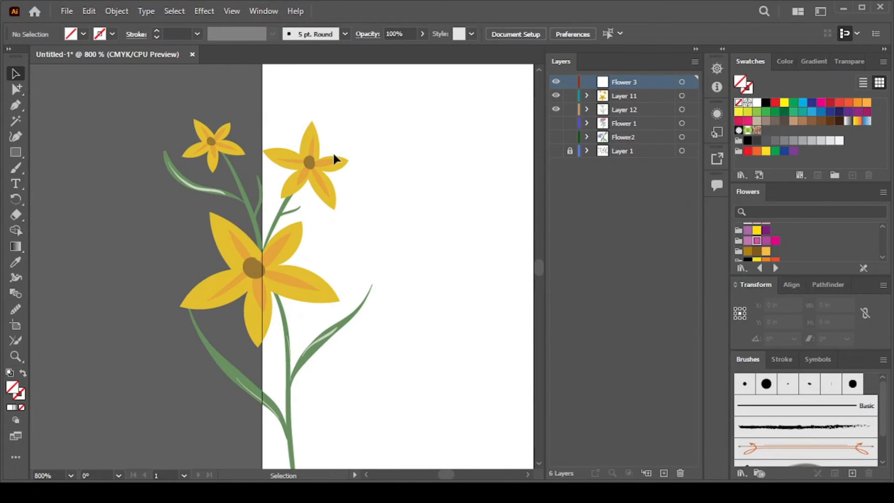
- Move Layer 11 and Layer 12 with all the yellow flower's artwork into Flower 3 and collapse it
key("ctrl+a")
left_click_drag(619, 96, 624, 82)
left_click(621, 107)
key("ctrl+z")
left_click(622, 97, "shift")
left_click(588, 82)
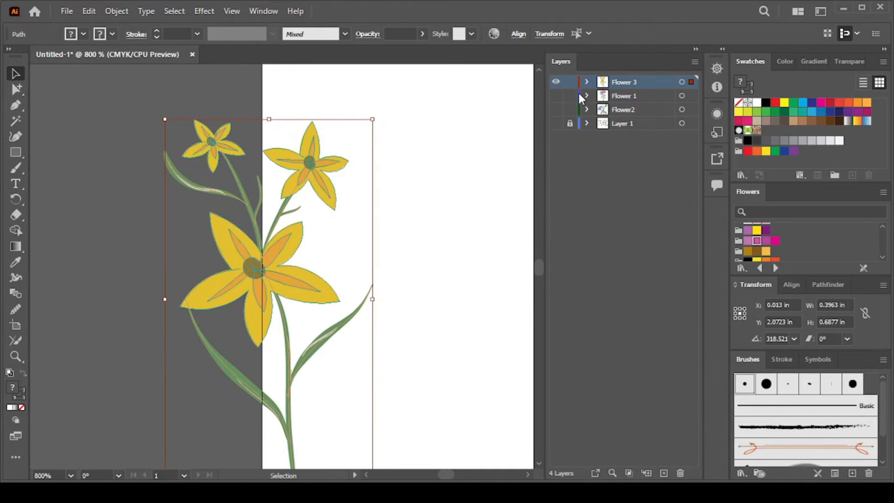
- Show Flower 1 and Flower2 again and group the yellow flower's artwork
scroll(429, 130, "right", 2)
scroll(429, 130, "down", 3)
scroll(429, 130, "right", 5)
scroll(522, 154, "up", 2)
left_click(555, 95)
left_click(556, 111)
left_click_drag(88, 147, 222, 329)
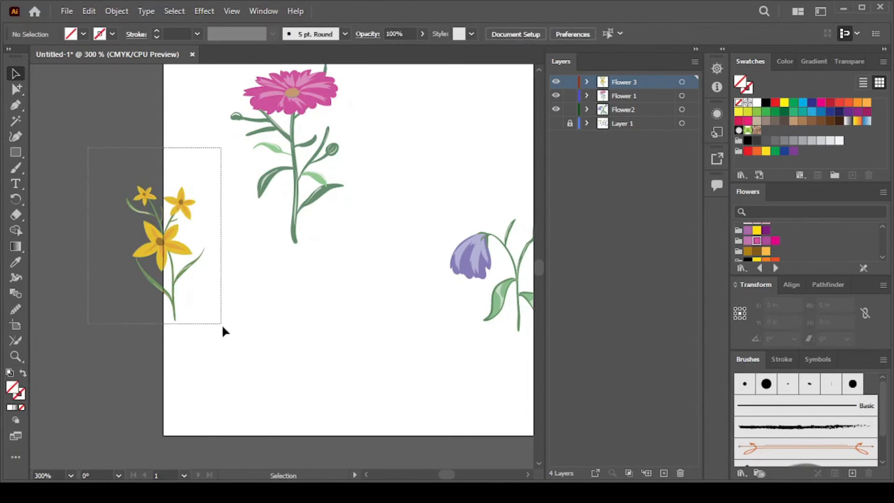
scroll(309, 305, "down", 1)
key("ctrl+g")
- Rotate and spread the daisy, the purple flower and the yellow flower over the artboard as a starting layout
left_click_drag(232, 130, 357, 266)
left_click_drag(387, 210, 522, 389)
left_click_drag(479, 239, 531, 193)
left_click_drag(470, 273, 376, 338)
left_click_drag(313, 167, 496, 200)
left_click(215, 265)
left_click_drag(212, 263, 288, 234)
left_click_drag(319, 191, 340, 216)
left_click_drag(289, 233, 255, 152)
- Place the tilted daisy at the artboard's upper right and a rotated copy across its left edge, deleting the extra copy
scroll(373, 186, "right", 1)
left_click(438, 196)
left_click_drag(393, 174, 322, 254)
key("ctrl+z")
left_click_drag(390, 172, 352, 224)
left_click_drag(411, 214, 158, 289)
left_click_drag(164, 245, 261, 301)
left_click_drag(204, 295, 471, 305)
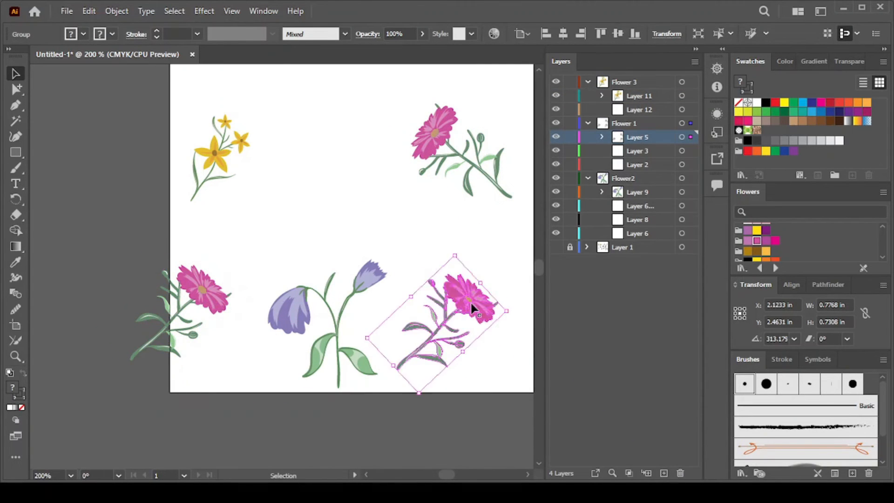
key("Delete")
- Place copies of the purple flower across the artboard's top and right edges
left_click(385, 257)
left_click_drag(385, 261, 324, 86)
left_click_drag(323, 86, 513, 242)
- Place upright copies of the yellow flower near the artboard's centre and across its bottom edge
left_click(230, 119)
left_click_drag(249, 115, 268, 88)
left_click_drag(223, 137, 347, 230)
left_click_drag(351, 230, 343, 199)
left_click_drag(382, 144, 339, 134)
left_click_drag(347, 214, 471, 399)
left_click_drag(436, 355, 404, 370)
left_click_drag(434, 399, 439, 371)
- Adjust the position and rotation of the flowers in the upper part of the artboard to even out the spacing
left_click(371, 250)
left_click(291, 105)
left_click_drag(302, 93, 235, 182)
key("ctrl+z")
left_click_drag(295, 92, 280, 87)
left_click_drag(275, 124, 322, 115)
left_click(257, 181)
left_click_drag(309, 221, 307, 224)
left_click_drag(195, 156, 209, 199)
- Fill the gaps between the large flowers with smaller and rotated copies of the purple flower
left_click_drag(436, 166, 410, 195)
left_click_drag(465, 276, 406, 280)
left_click(427, 286)
left_click_drag(205, 202, 178, 110)
scroll(178, 110, "up", 3)
left_click(320, 182)
left_click_drag(198, 243, 214, 279)
left_click_drag(233, 239, 232, 202)
- Refine the placement of the flower copies around the artboard and delete the surplus artwork
left_click(379, 240)
left_click_drag(341, 354, 479, 163)
scroll(520, 152, "right", 4)
scroll(479, 163, "up", 1)
left_click_drag(397, 208, 171, 91)
left_click_drag(115, 185, 377, 127)
scroll(378, 128, "down", 1)
scroll(378, 129, "up", 2)
key("Delete")
scroll(378, 128, "down", 4)
scroll(393, 415, "down", 1)
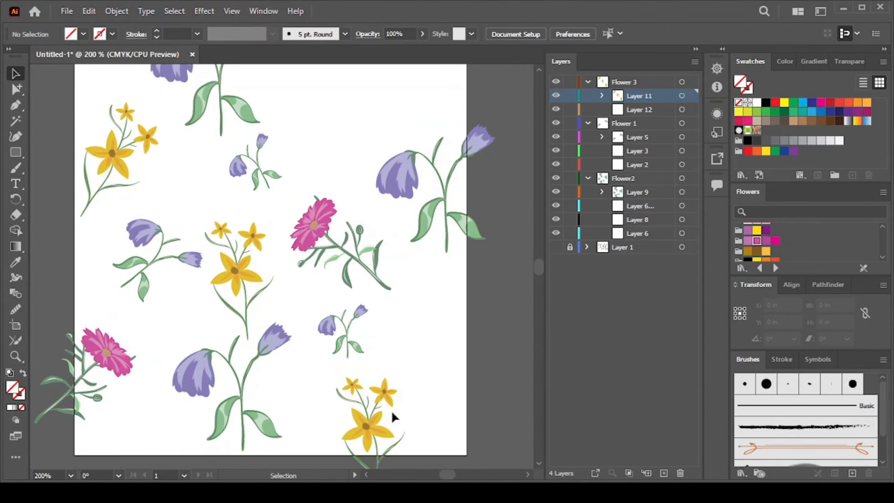
- Try to offset the yellow flower on the bottom edge vertically to Y 5.8595 in
left_click(371, 359)
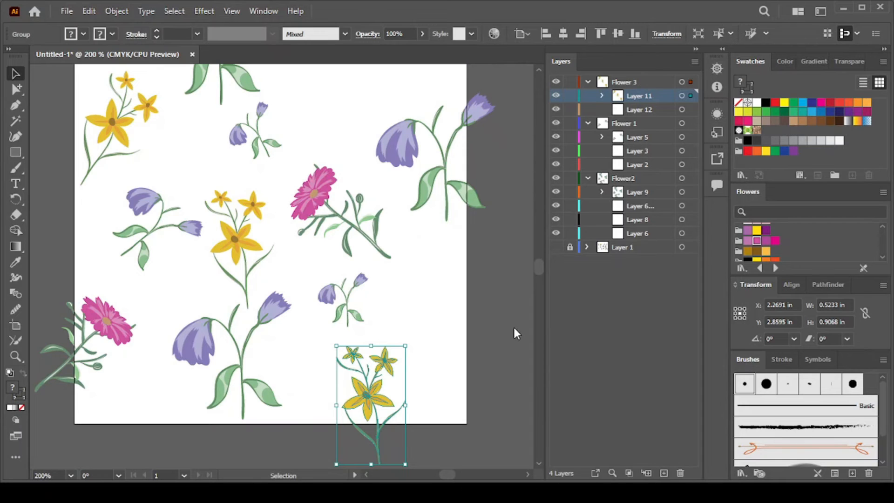
key("Delete")
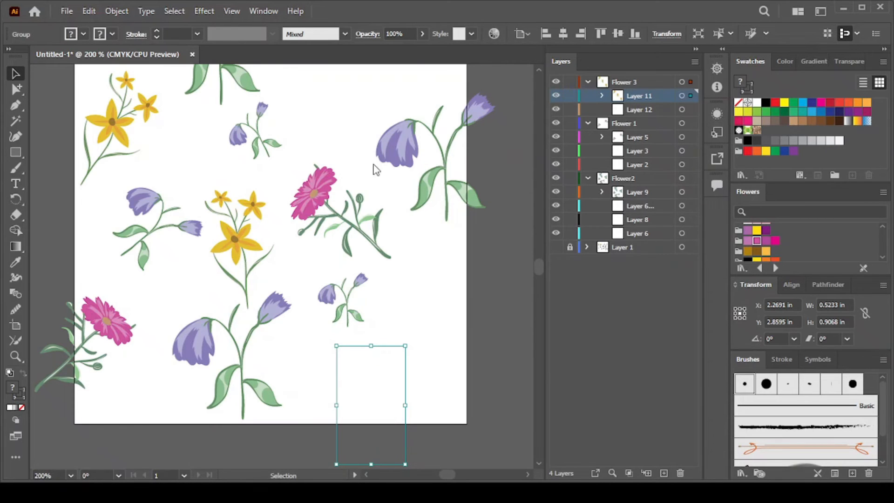
left_click(399, 296)
scroll(372, 345, "up", 2)
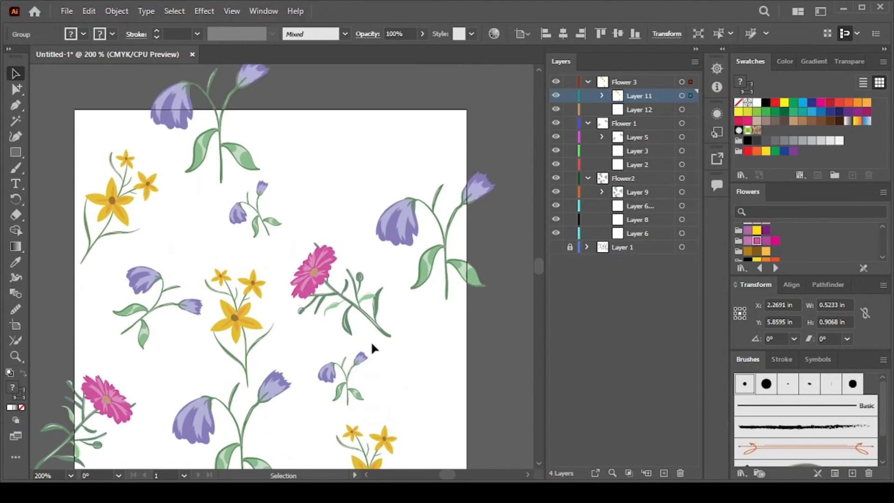
scroll(371, 341, "down", 2)
- Try to transform, move and delete the yellow flower on the bottom edge, and undo each change
left_click(370, 380)
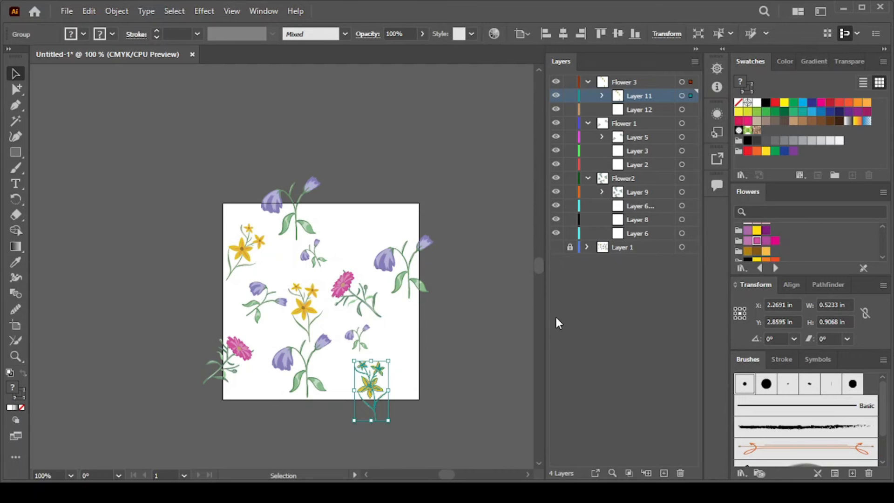
key("Return")
left_click(387, 346)
left_click(373, 384)
left_click_drag(373, 387, 428, 369)
key("ctrl+z")
key("ctrl+z")
key("Delete")
key("ctrl+z")
left_click(473, 311)
left_click(587, 123)
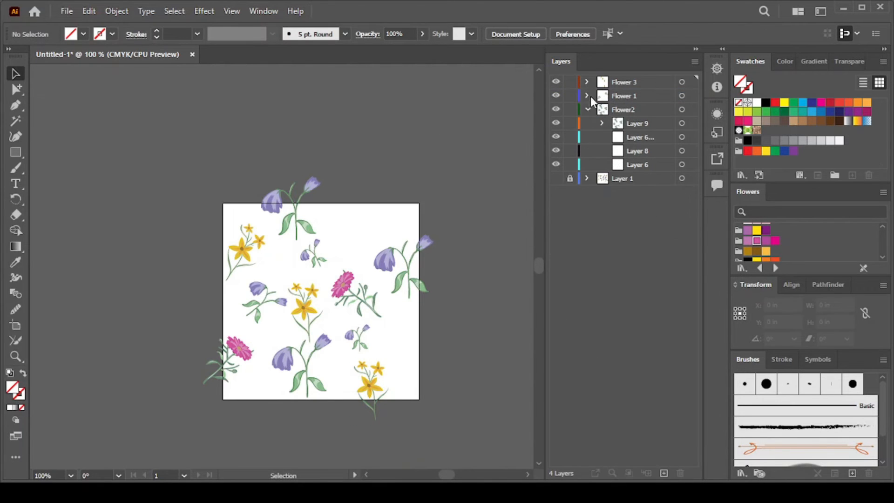
left_click(377, 386)
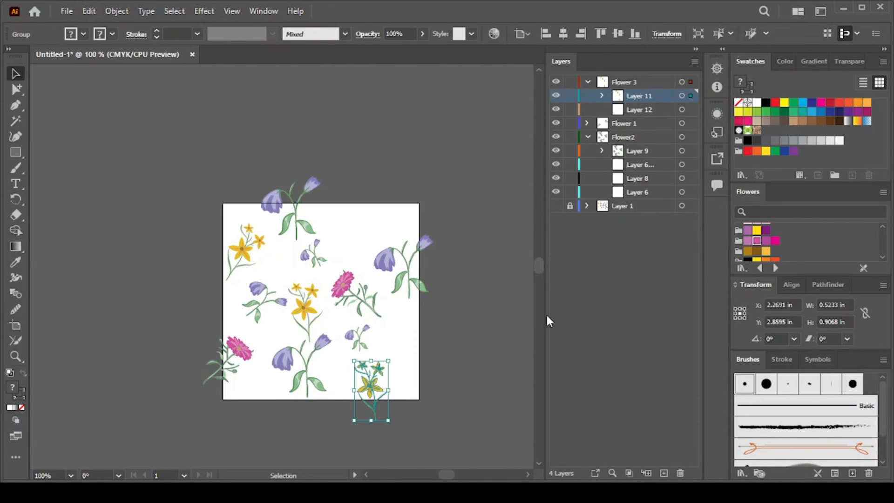
key("Delete")
key("ctrl+z")
left_click(467, 316)
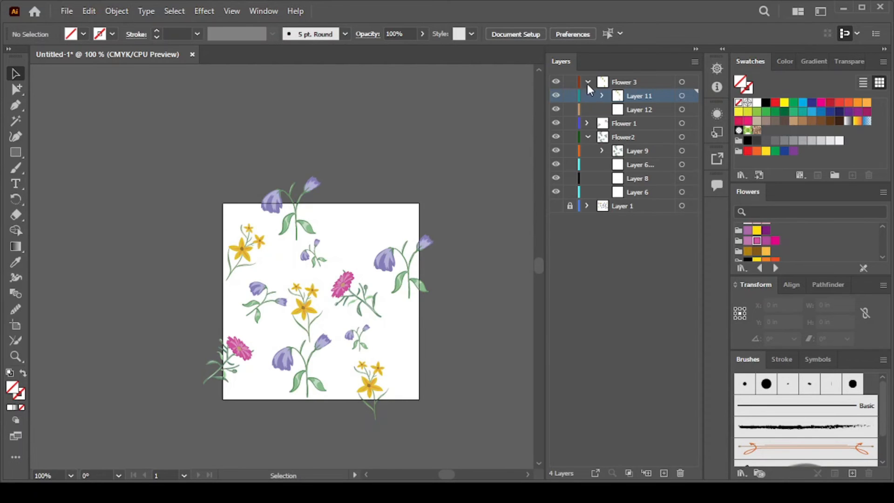
left_click(587, 82)
left_click(585, 109)
left_click_drag(150, 167, 438, 409)
left_click_drag(380, 225, 438, 300)
left_click(345, 247)
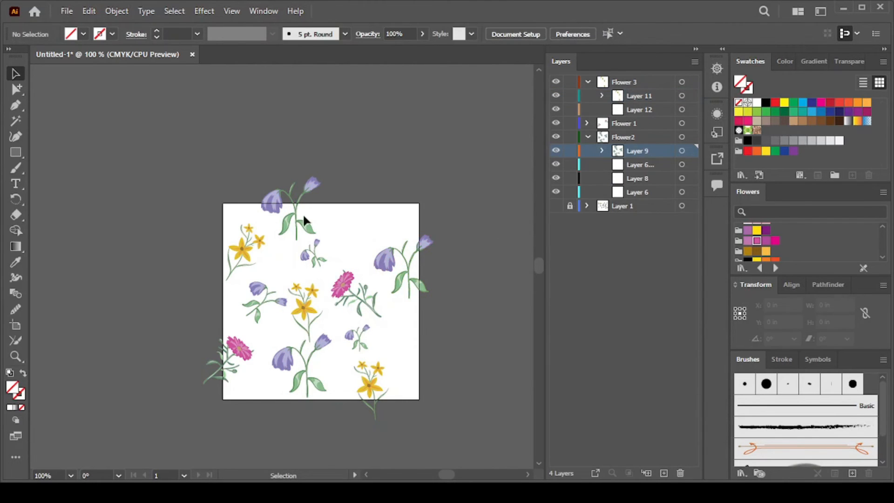
- Copy the large purple flower on the top edge straight down onto the bottom edge, at Y 3.0759 in
left_click(297, 218)
key("ctrl+z")
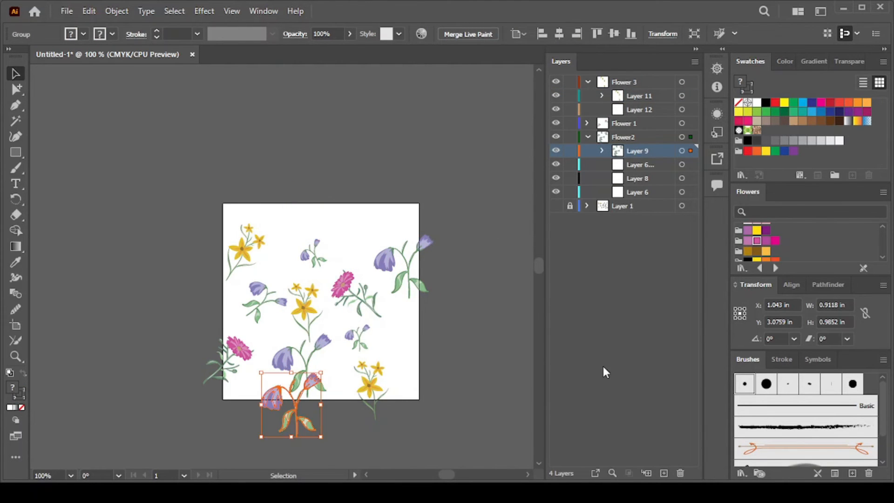
key("ctrl+shift+z")
key("ctrl+z")
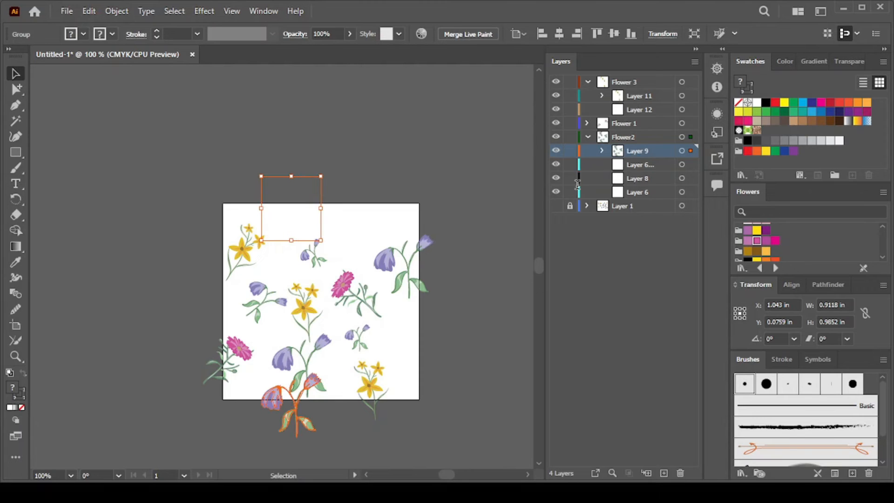
left_click(546, 369)
- Shift the central yellow flower and the large purple flower below it up and sideways, clear of the new bottom-edge copy
left_click_drag(310, 354, 311, 292)
left_click(337, 330)
left_click(317, 359)
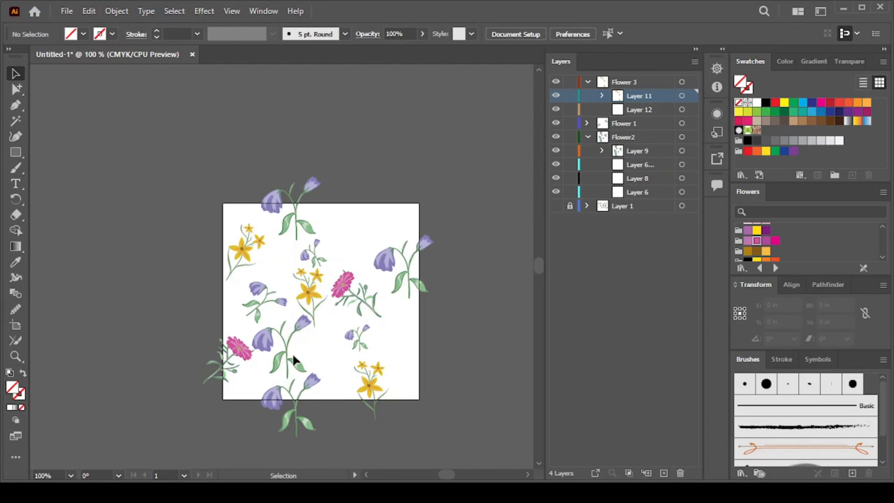
scroll(350, 336, "down", 2)
scroll(349, 336, "down", 1)
left_click(357, 418)
key("Delete")
scroll(348, 369, "up", 5)
scroll(347, 370, "down", 4)
scroll(347, 370, "up", 3)
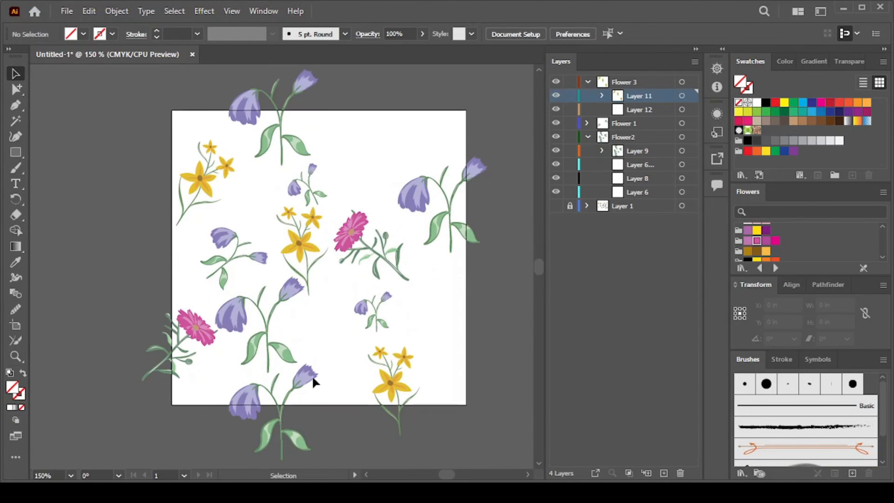
- Delete the large purple flower above the bottom edge and move the left-edge pink flower inward into its place
scroll(312, 375, "down", 1)
left_click(267, 319)
left_click(196, 320)
left_click_drag(196, 322, 267, 311)
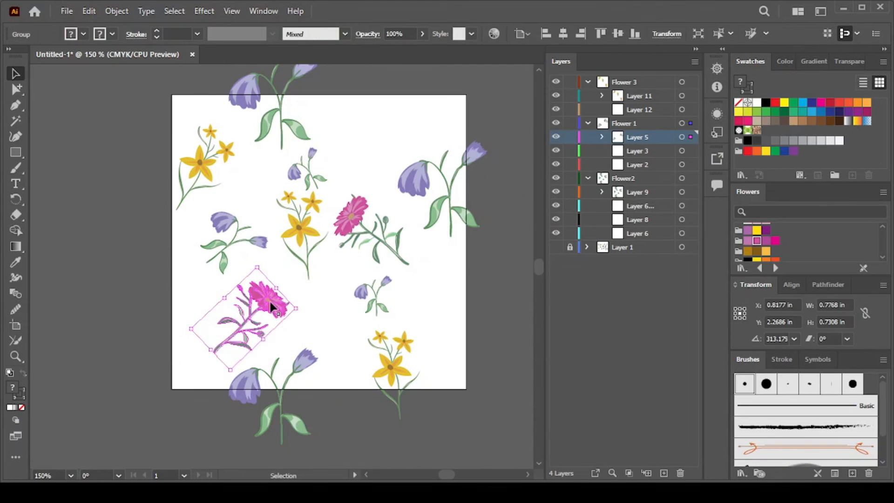
- Copy the central pink flower into the gap near the top edge and rotate the copy upright
scroll(373, 286, "up", 2)
left_click(374, 284)
left_click_drag(359, 265, 382, 163, "alt")
left_click_drag(380, 124, 425, 132)
left_click_drag(396, 154, 371, 164)
- Copy the yellow flower on the bottom edge straight up onto the top edge of the artboard
left_click(414, 354)
left_click(402, 410)
left_click(371, 171)
key("ctrl+d")
left_click(394, 412)
key("ctrl+d")
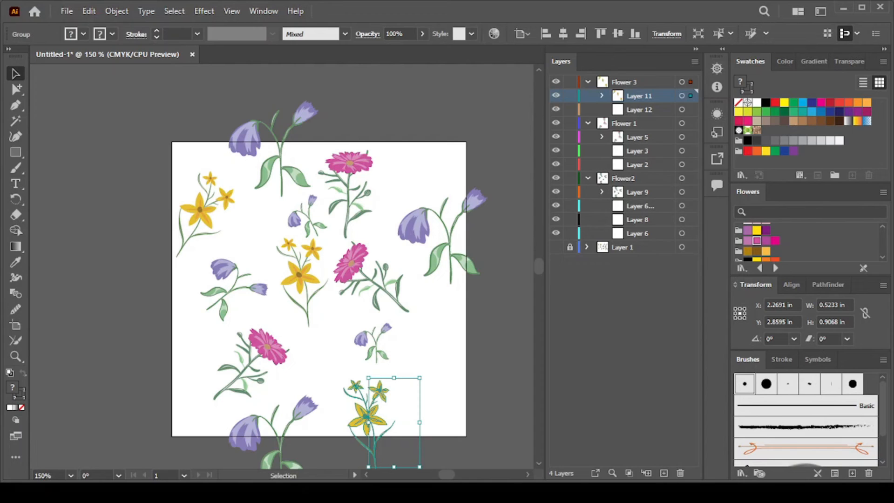
left_click(609, 206)
- Copy the large purple flower on the right edge horizontally onto the left edge of the artboard
left_click(494, 326)
left_click_drag(430, 170, 459, 255)
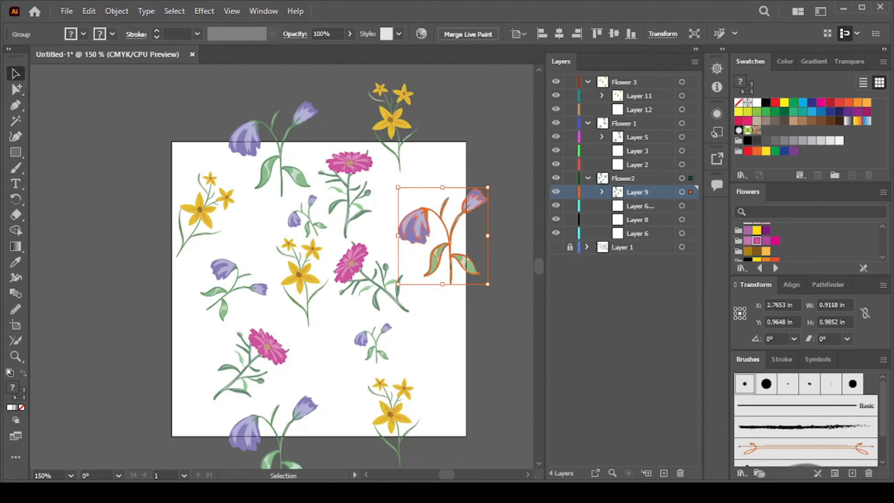
left_click(546, 366)
- Move the yellow flower near the left edge inward, away from the new purple copy
left_click_drag(209, 191, 228, 189)
left_click(482, 354)
scroll(482, 354, "down", 1)
left_click(306, 262)
left_click(230, 268)
left_click_drag(230, 268, 415, 332)
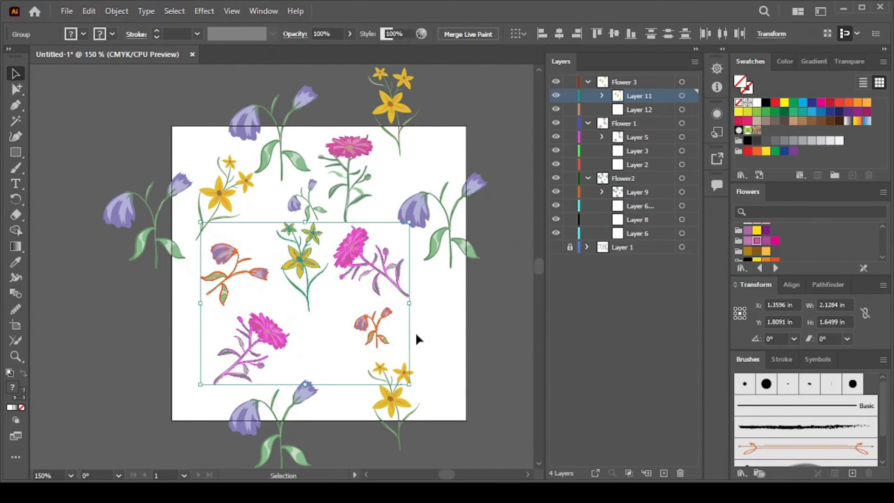
left_click(415, 331)
- Place an enlarged copy of the small purple flower in the gap below the large purple flower on the right edge
left_click_drag(305, 203, 466, 304)
left_click_drag(449, 345, 435, 335)
left_click(436, 407)
left_click(436, 359)
left_click_drag(418, 377, 395, 364)
left_click(474, 367)
left_click(442, 349)
- Delete the small purple flower above the bottom yellow flower, and rotate, enlarge and move the central pink flower into the gap
left_click_drag(372, 334, 345, 341)
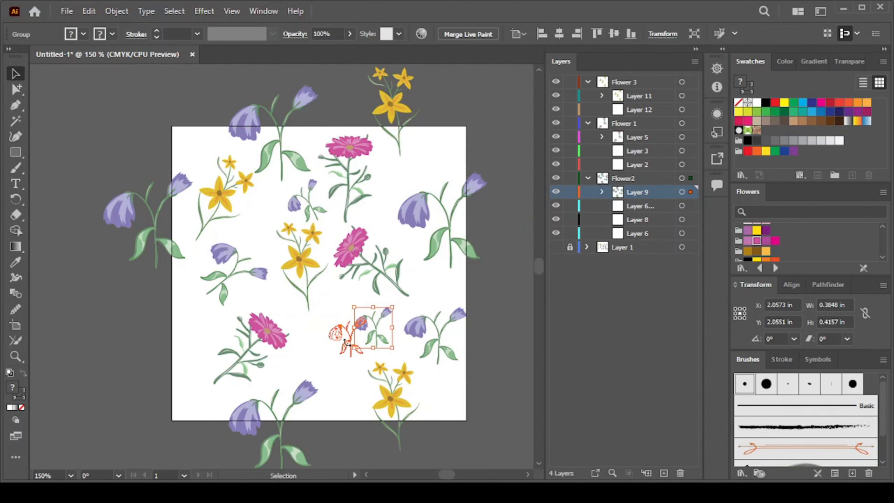
key("Delete")
left_click(383, 268)
left_click_drag(431, 277, 395, 373)
left_click_drag(383, 315, 356, 343)
left_click(372, 344)
scroll(347, 285, "up", 1)
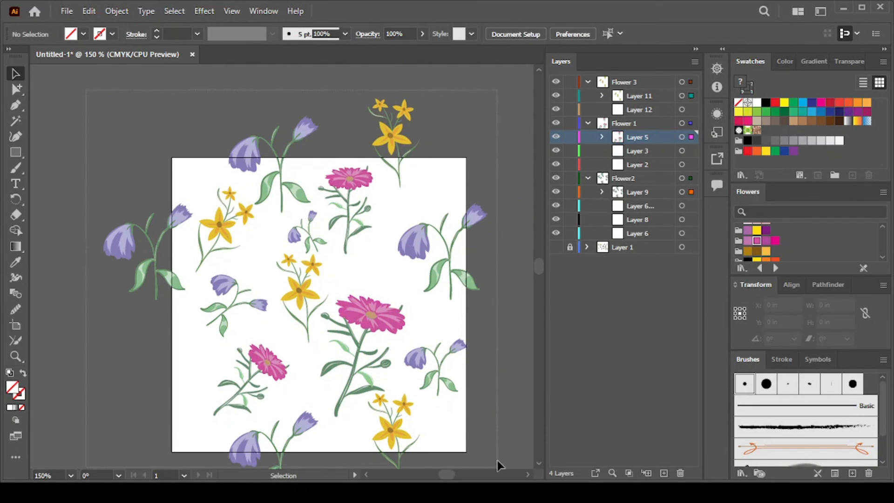
- Select all the flower artwork and make a new pattern from it
key("ctrl+a")
left_click(377, 343)
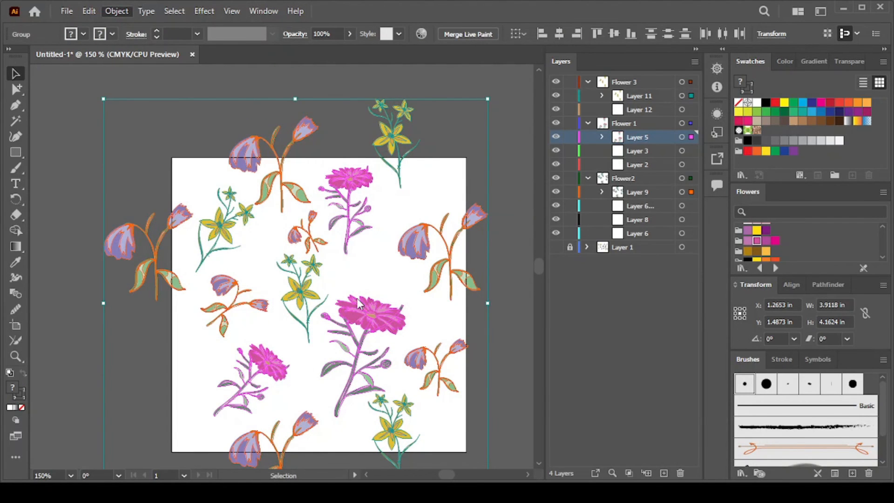
scroll(449, 265, "down", 4)
scroll(445, 277, "right", 2)
- Set the pattern's tile type to Hex by Column, name it Flower Pattern and finish pattern editing
left_click(144, 202)
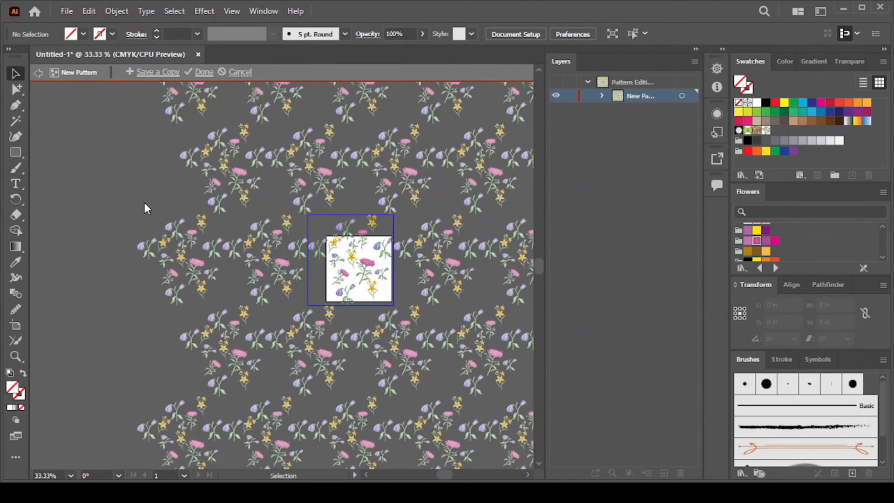
left_click(146, 220)
left_click(152, 234)
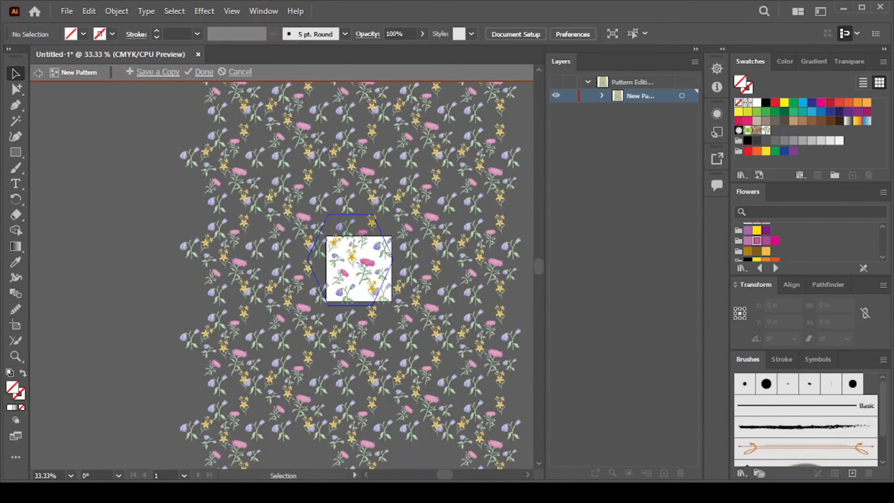
left_click(202, 72)
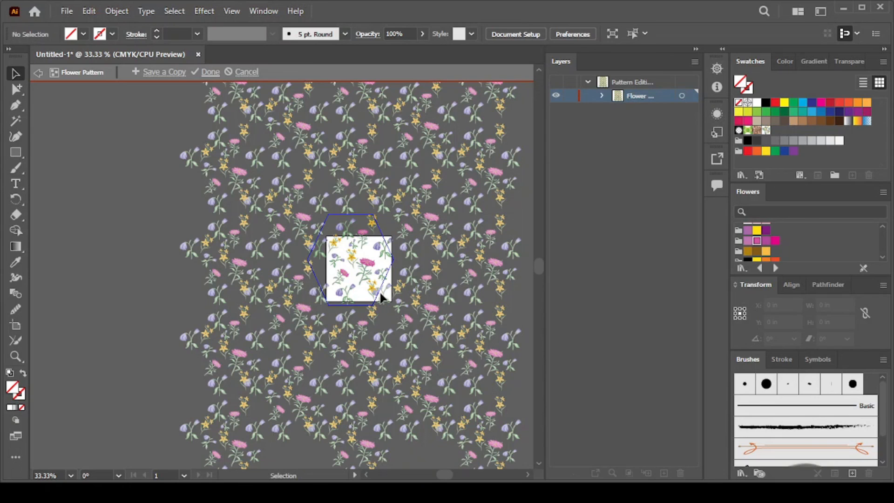
left_click(211, 72)
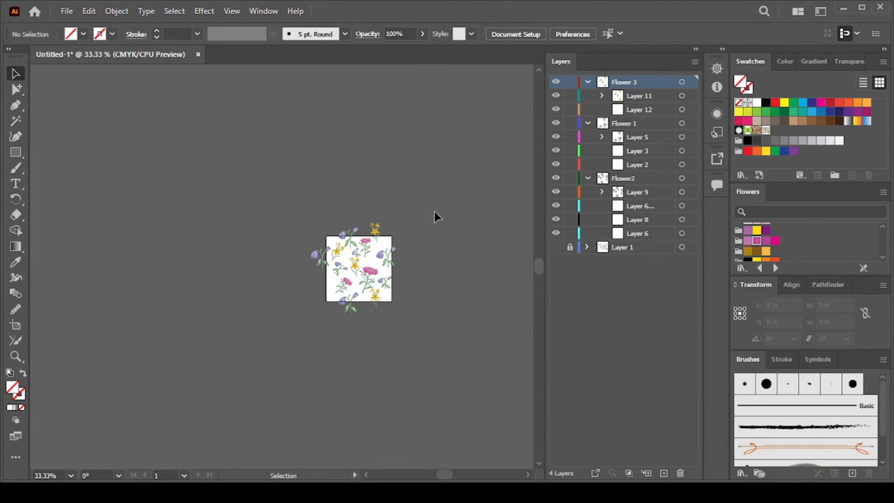
- Hide the flower layers, add a new layer and draw a rectangle of 17.7778 by 14.2222 in on it
scroll(434, 212, "up", 2)
left_click(589, 82)
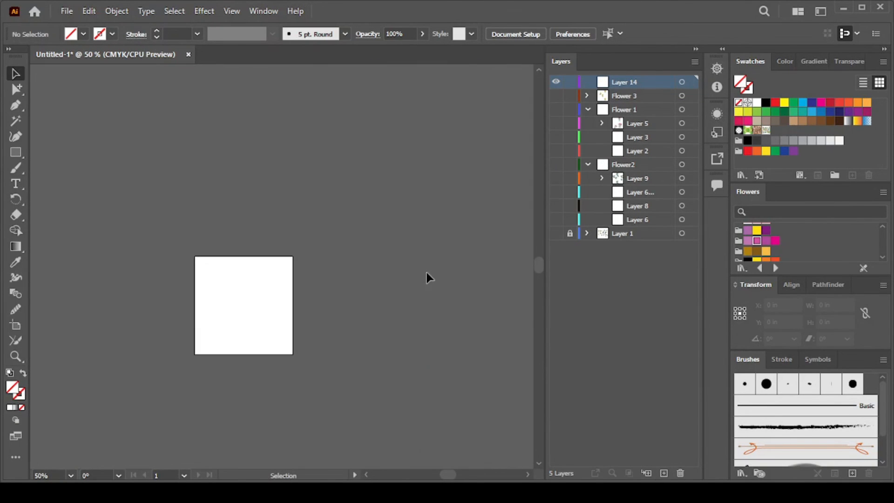
left_click(15, 152)
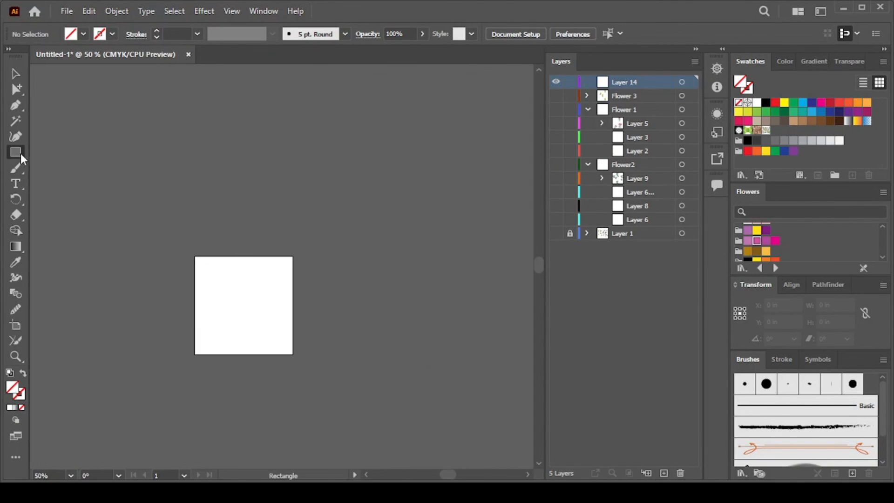
left_click(365, 221)
scroll(365, 226, "down", 2)
scroll(365, 227, "right", 3)
- Fill the rectangle with the pale yellow swatch from the Flowers library, undoing the trial fill with the flower pattern
left_click(766, 131)
key("ctrl+z")
scroll(776, 243, "down", 2)
left_click(776, 243)
left_click(793, 255)
left_click(784, 254)
left_click(747, 234)
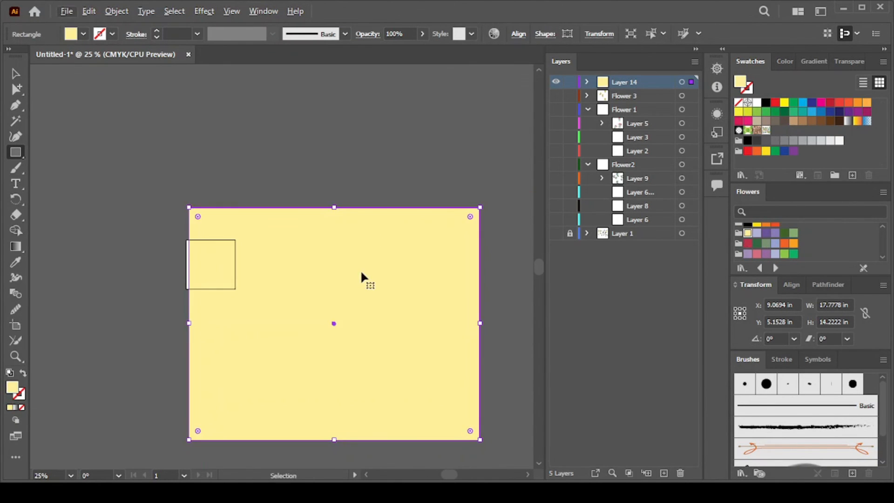
- Move the pale yellow rectangle over the artboard, and try the flower pattern fill on it and undo it
left_click_drag(361, 272, 292, 230)
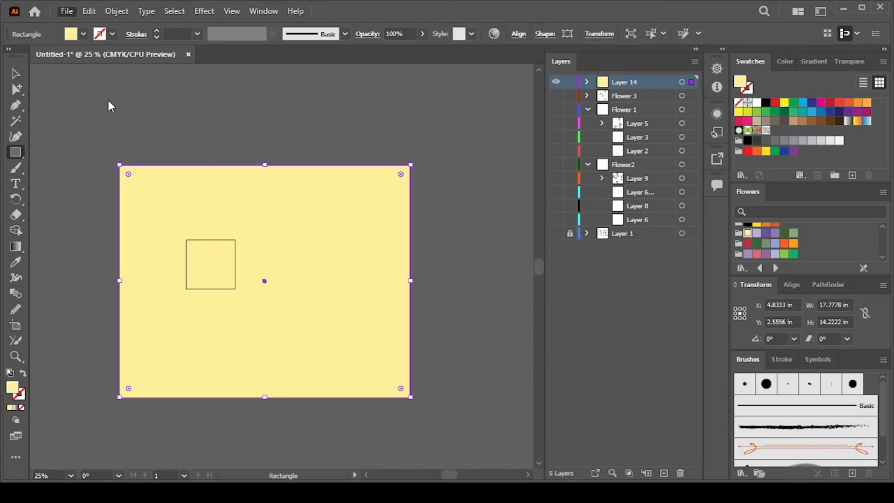
key("v")
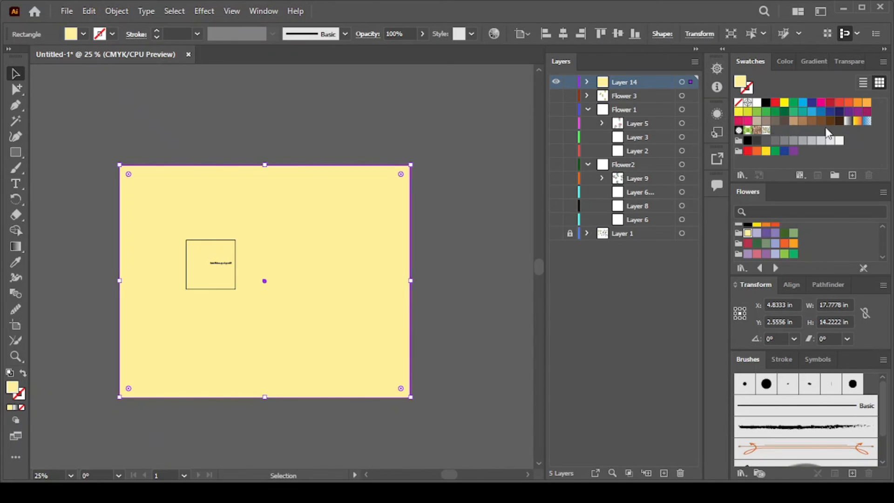
left_click(766, 131)
left_click(482, 204)
key("ctrl+z")
- Duplicate the pale yellow rectangle and centre both rectangles horizontally and vertically on the artboard
key("ctrl+c")
key("ctrl+v")
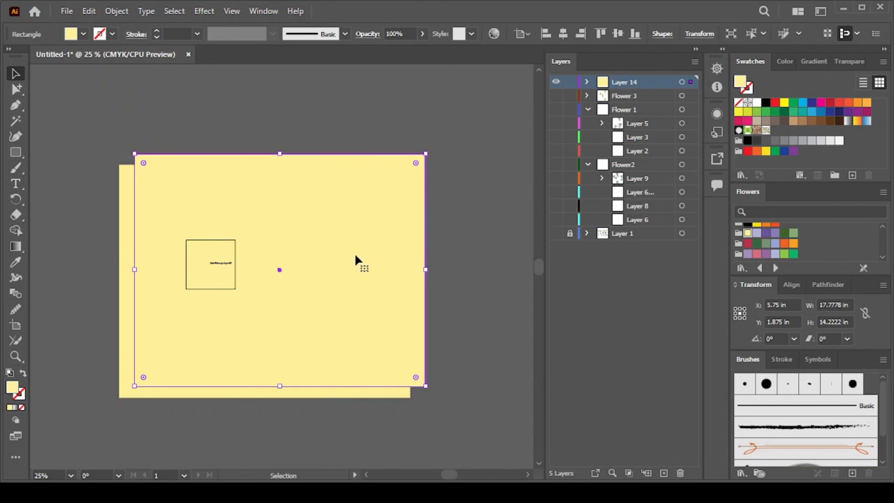
left_click(563, 33)
left_click(618, 34)
left_click(386, 280)
left_click(563, 33)
left_click(618, 33)
- Delete the tiny stray text in the middle of the artboard
left_click(221, 268)
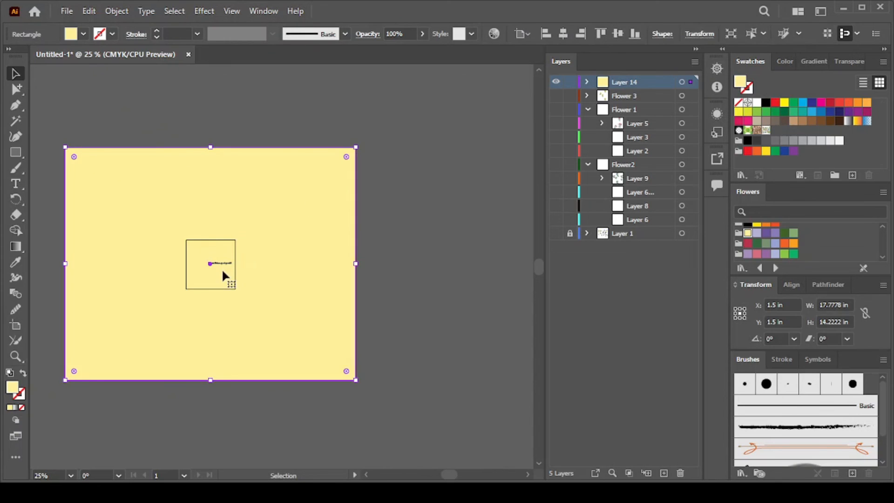
scroll(223, 271, "up", 8)
left_click(266, 175)
key("Delete")
scroll(286, 179, "down", 5)
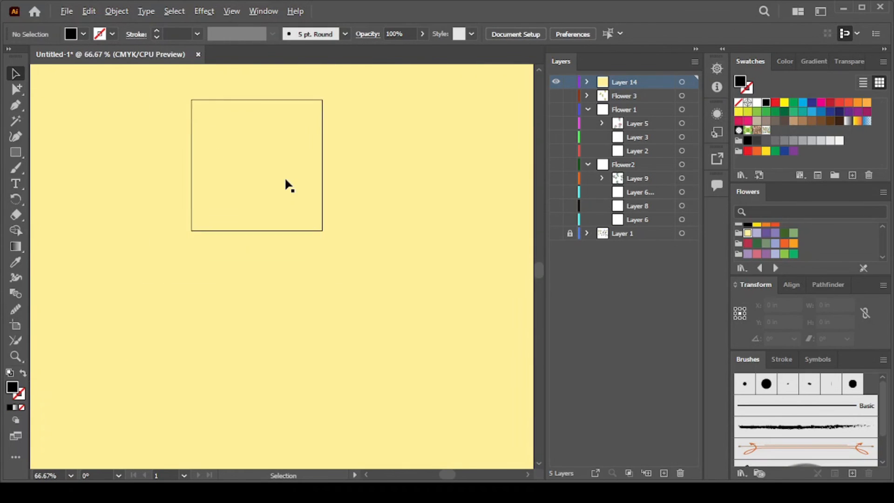
- Fill the upper rectangle with the Flower Pattern swatch, over the pale yellow rectangle
scroll(286, 179, "down", 3)
left_click(326, 176)
key("ctrl+z")
left_click_drag(326, 176, 285, 158)
scroll(382, 173, "up", 1)
left_click(766, 130)
left_click(470, 217)
- Examine how the floral pattern repeats across the pale yellow background
scroll(301, 203, "up", 6)
scroll(315, 173, "down", 2)
scroll(285, 186, "down", 1)
left_click_drag(288, 288, 303, 196)
scroll(304, 201, "down", 2)
scroll(303, 201, "up", 5)
scroll(293, 201, "down", 5)
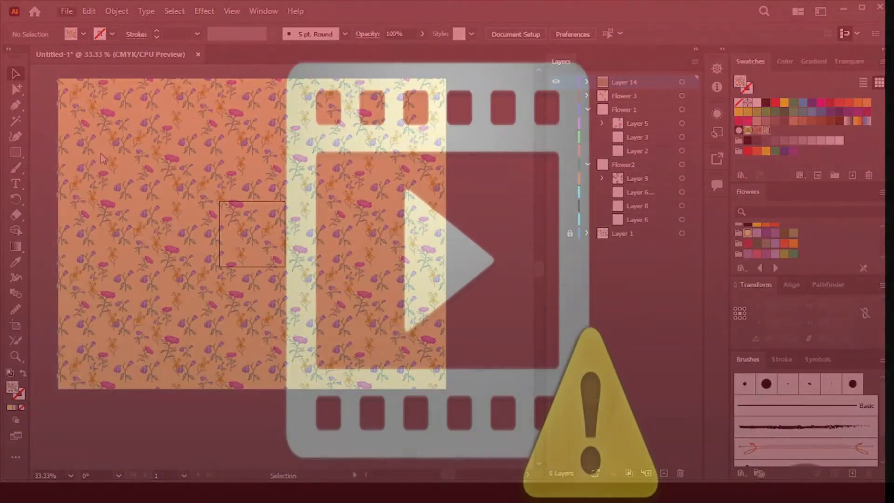